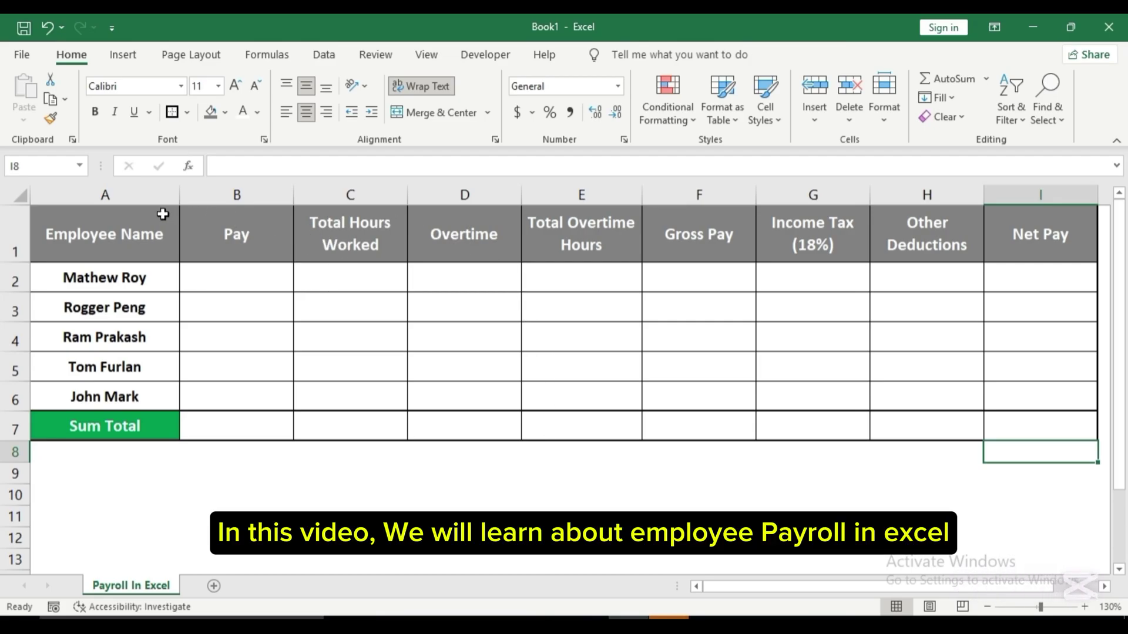
Point out each payroll column, from Employee Name through Net Pay
left_click_drag(142, 235, 135, 420)
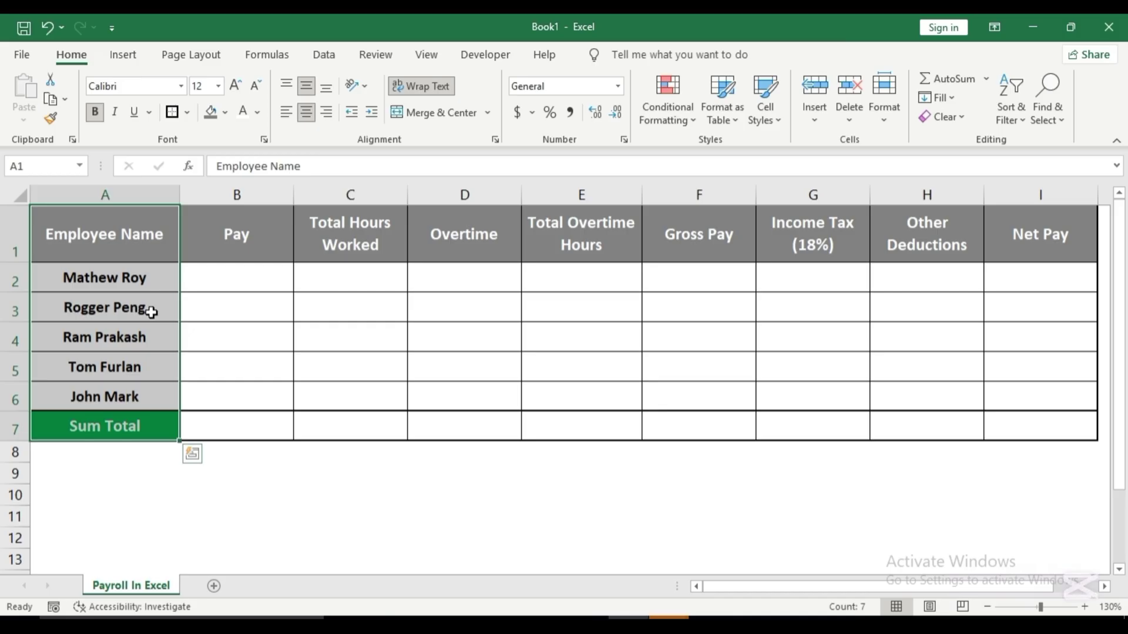
left_click_drag(213, 256, 222, 421)
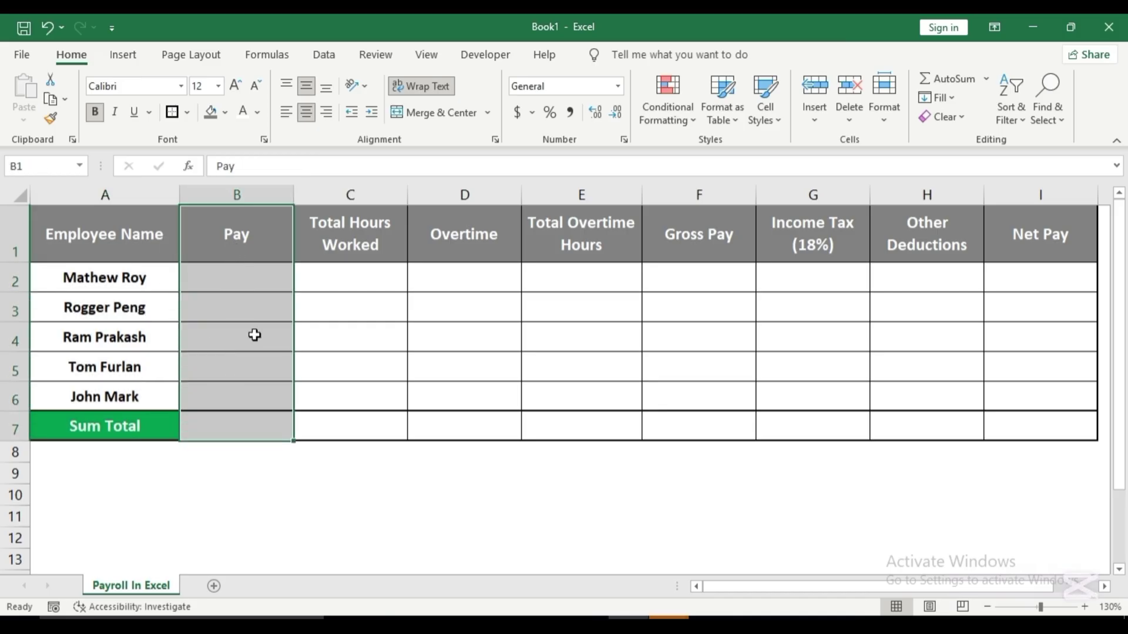
left_click_drag(338, 246, 351, 426)
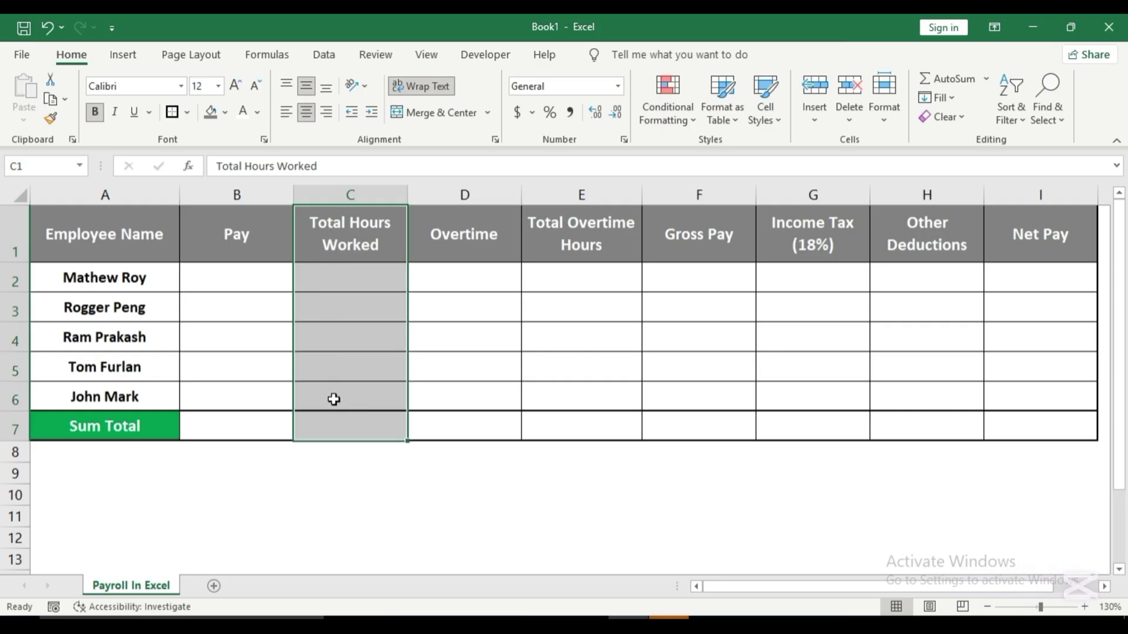
left_click_drag(467, 246, 463, 419)
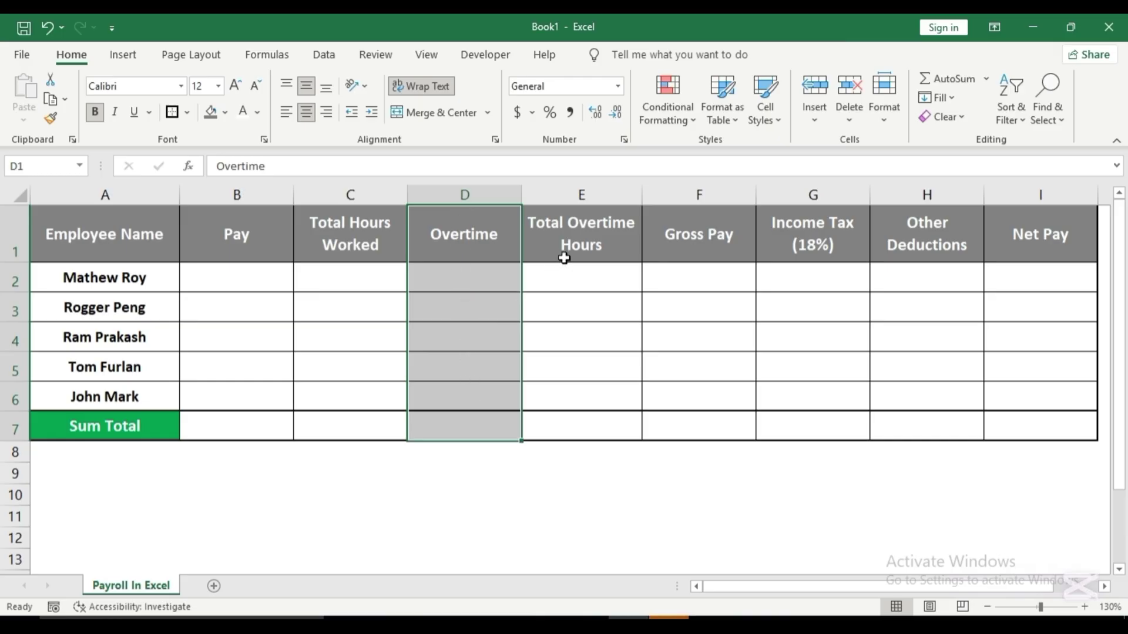
left_click_drag(563, 254, 577, 421)
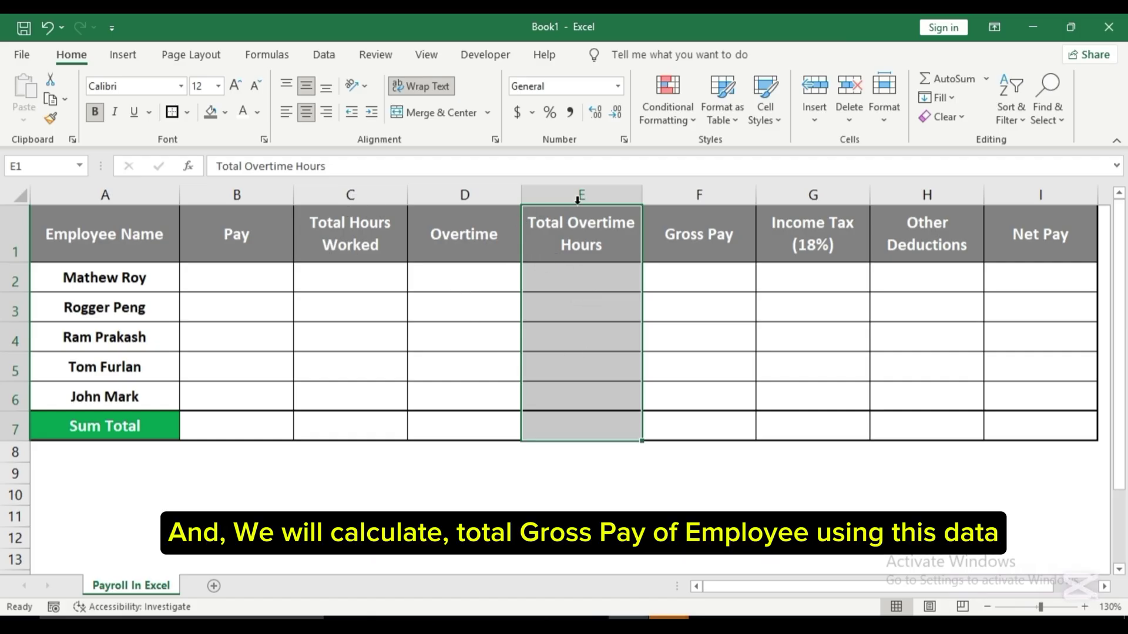
left_click_drag(712, 224, 707, 429)
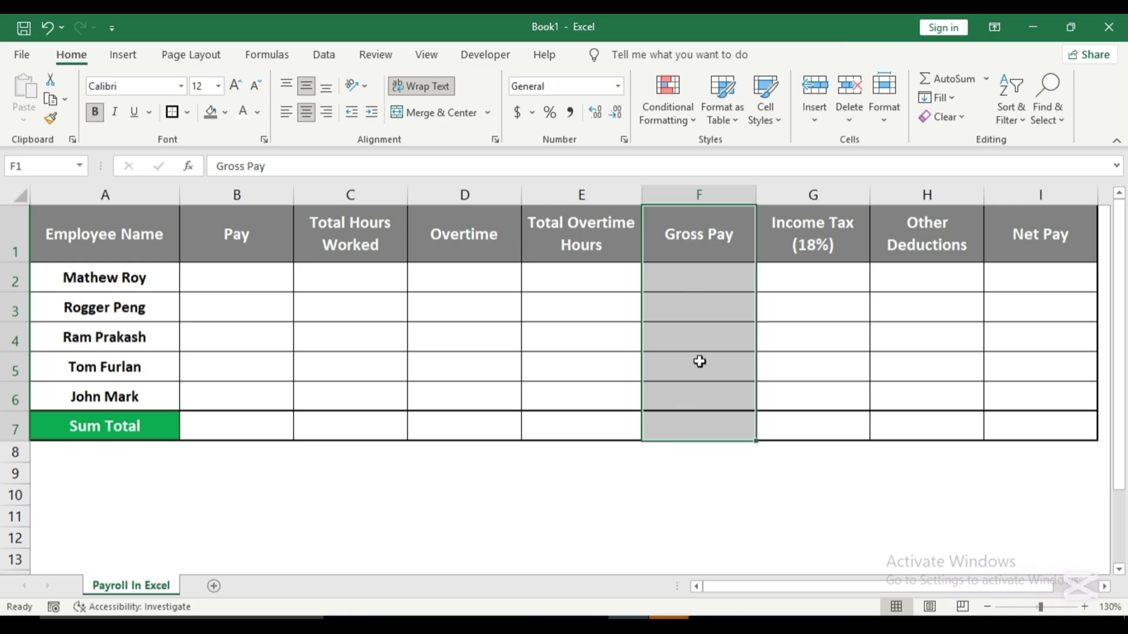
left_click(810, 246)
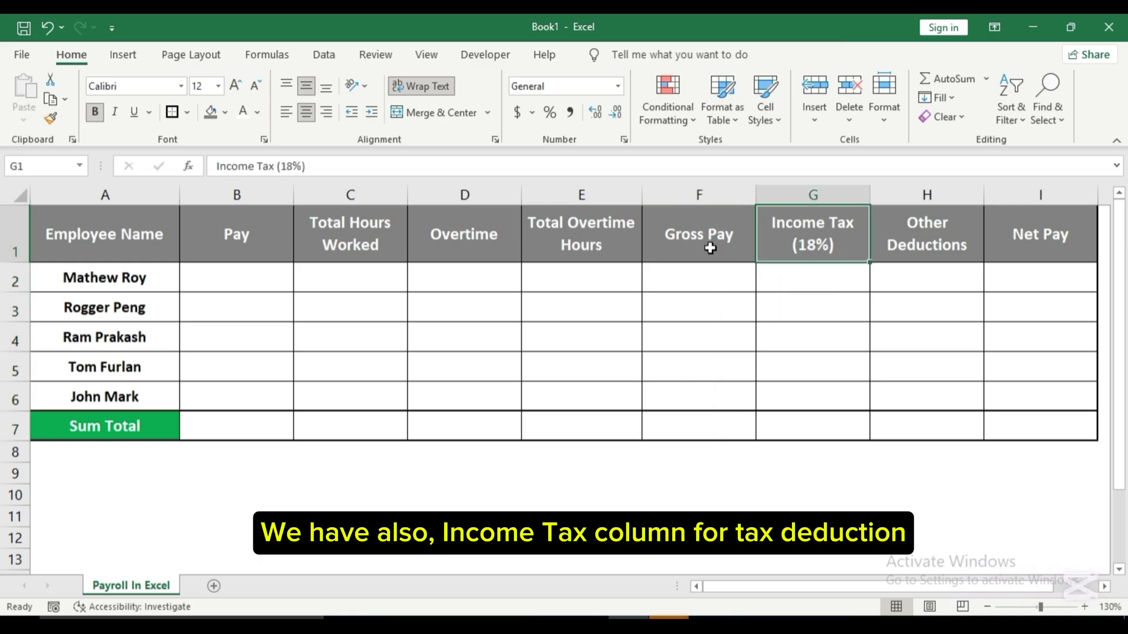
left_click_drag(797, 266, 796, 423)
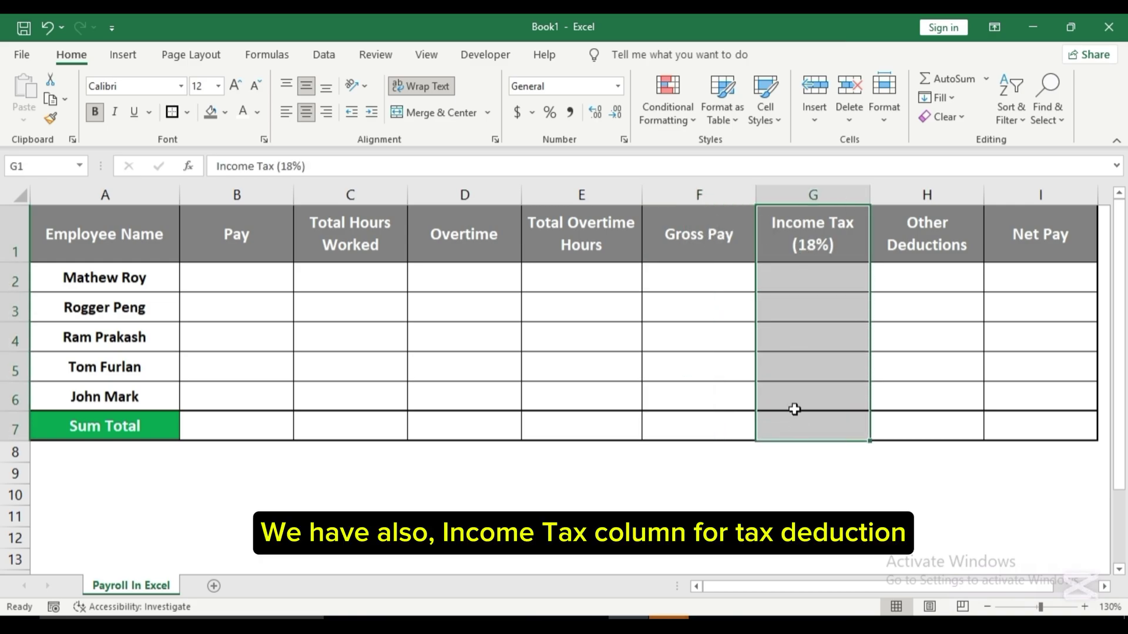
left_click_drag(916, 247, 917, 425)
left_click_drag(1026, 236, 1032, 432)
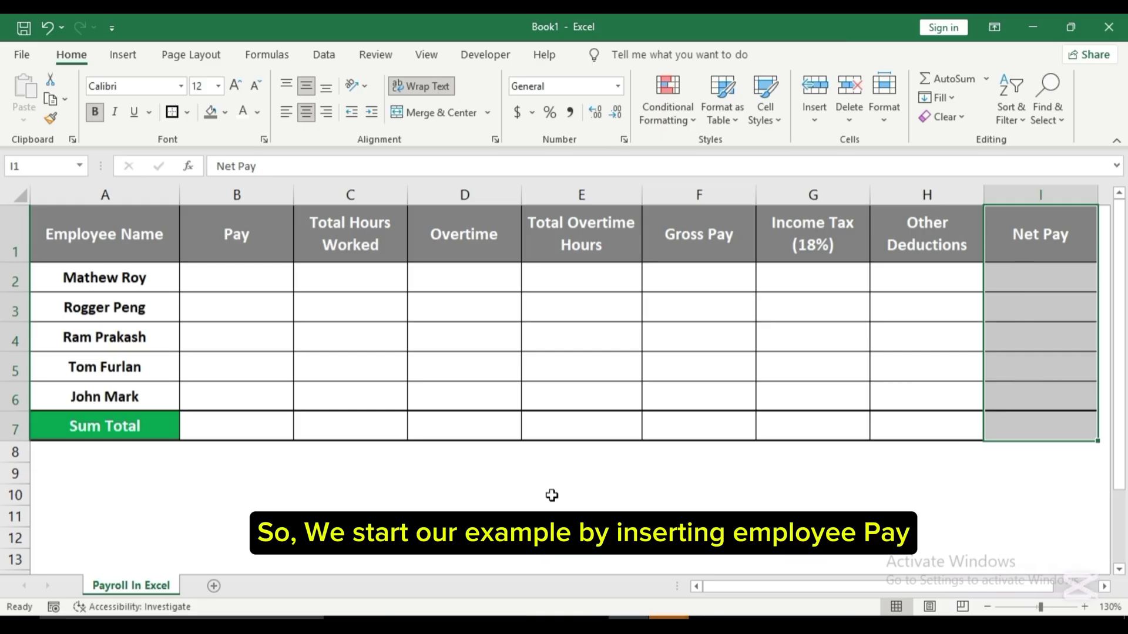
Enter 250, 300, 625, 500 and 875 in the Pay cells B2:B6
left_click(222, 280)
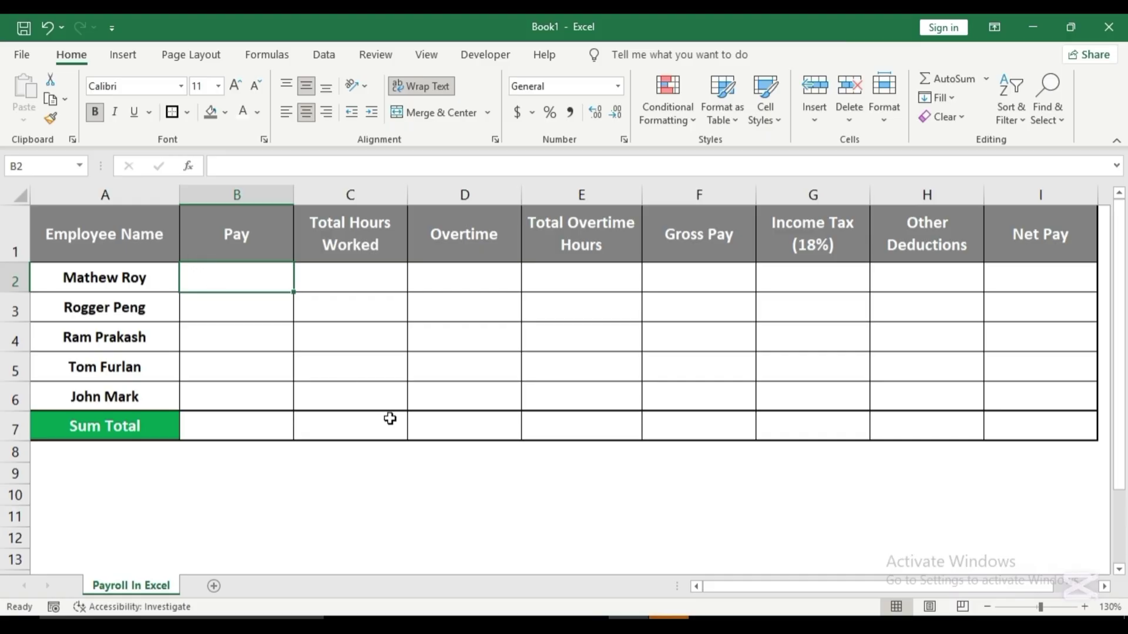
type("250")
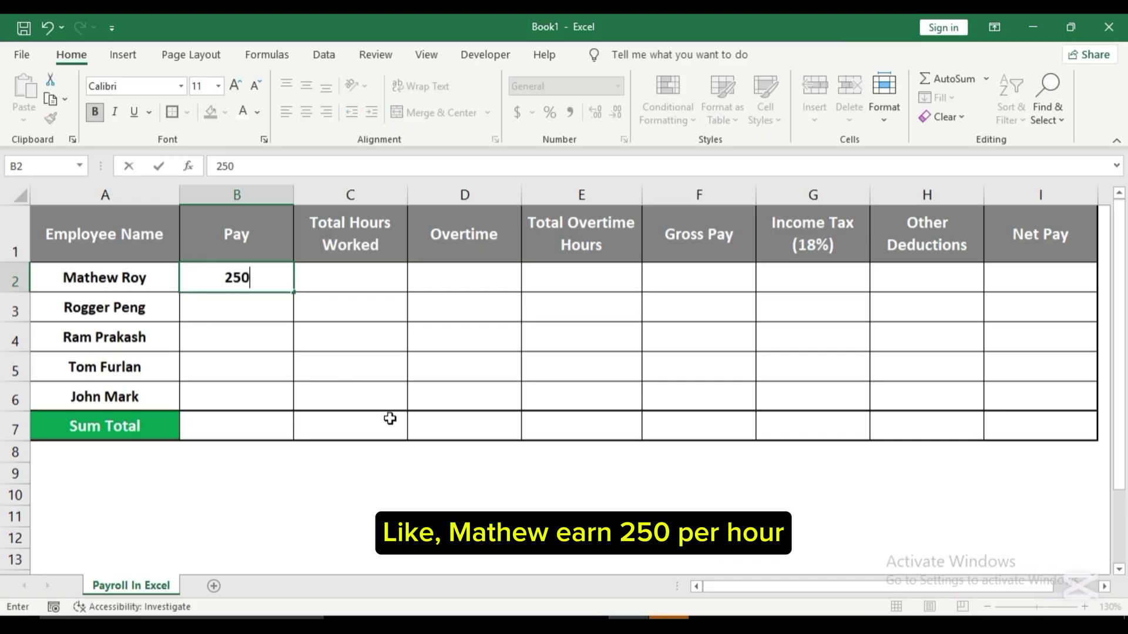
key("Return")
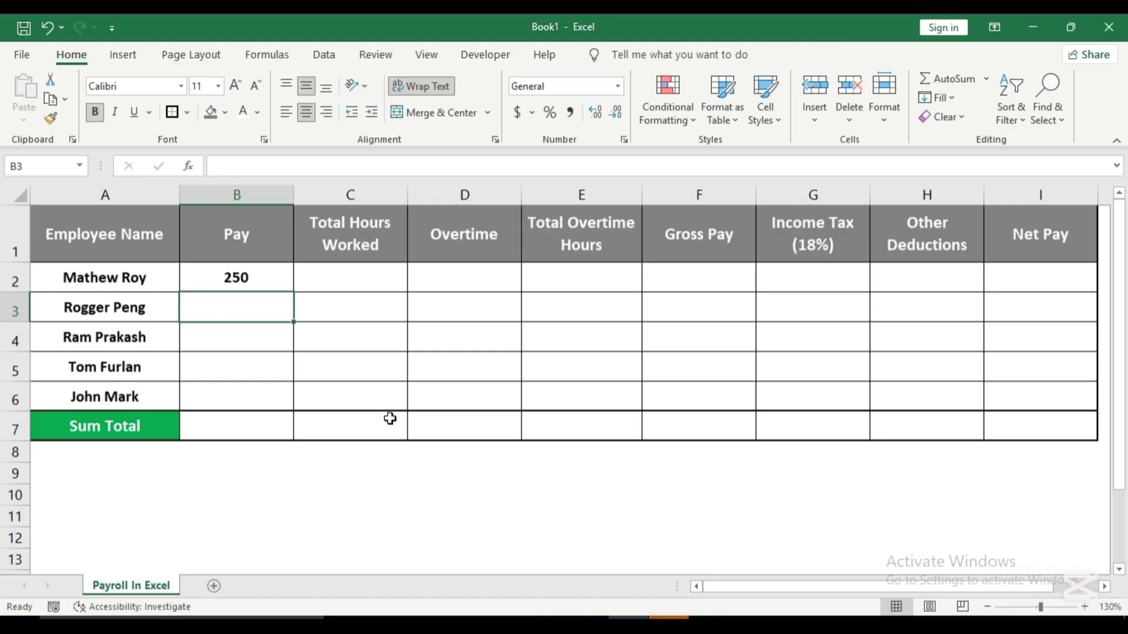
type("300")
key("Return")
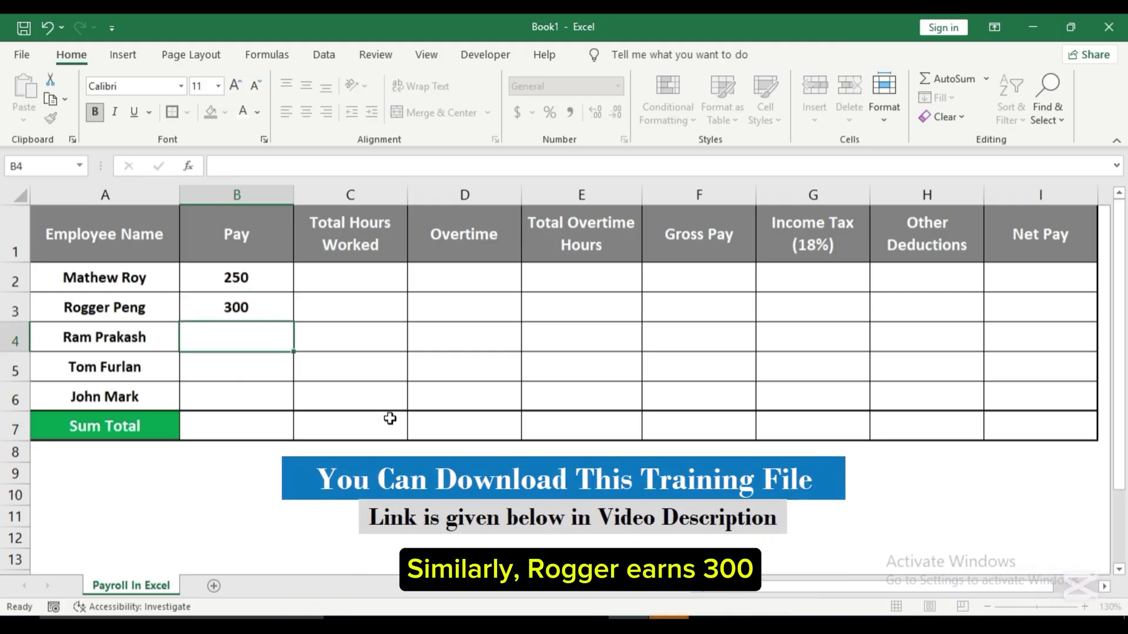
type("625")
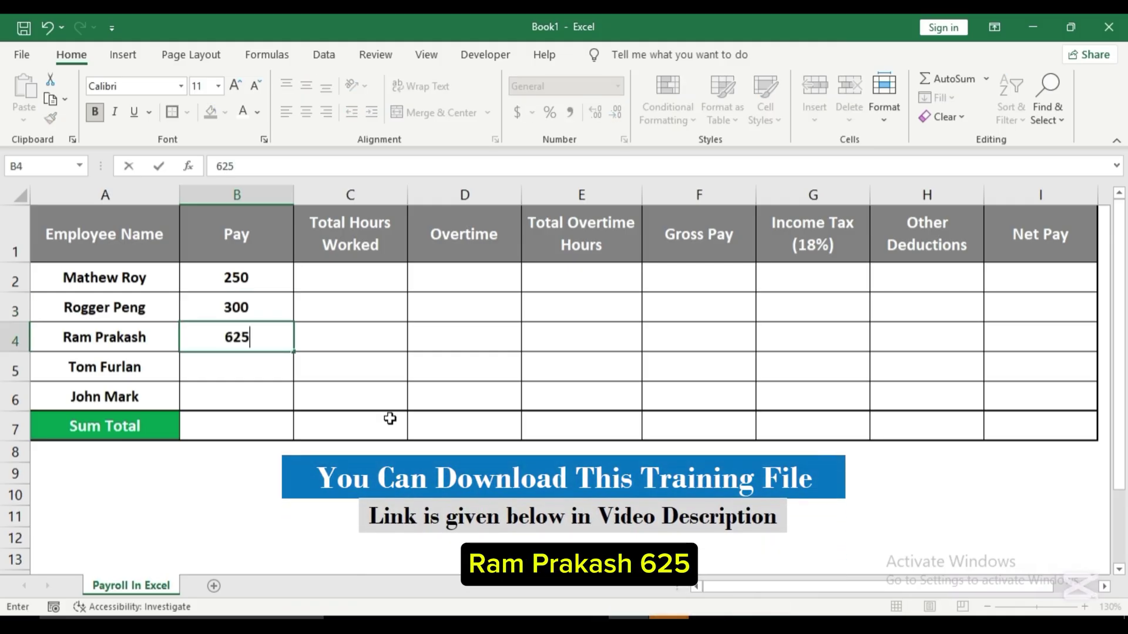
key("Return")
type("500")
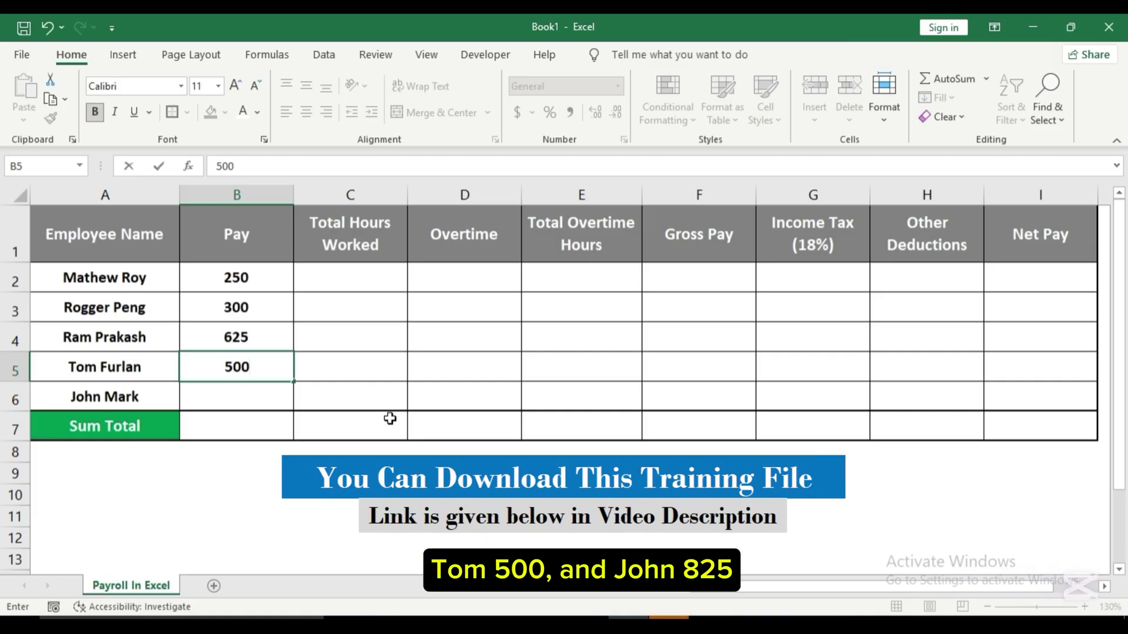
key("Return")
type("875")
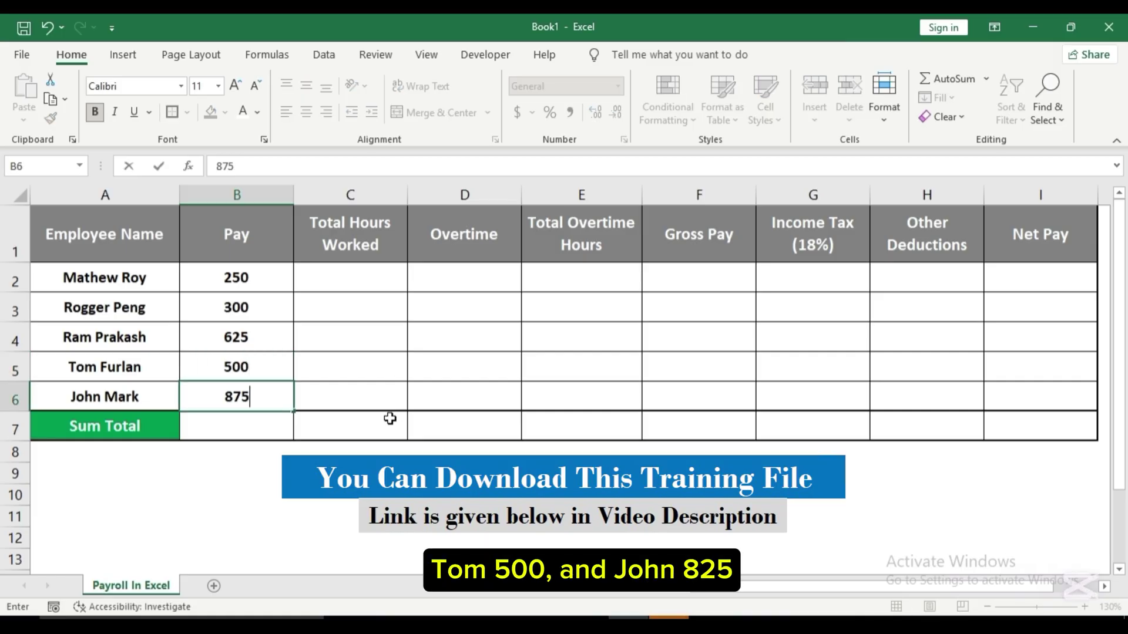
key("Return")
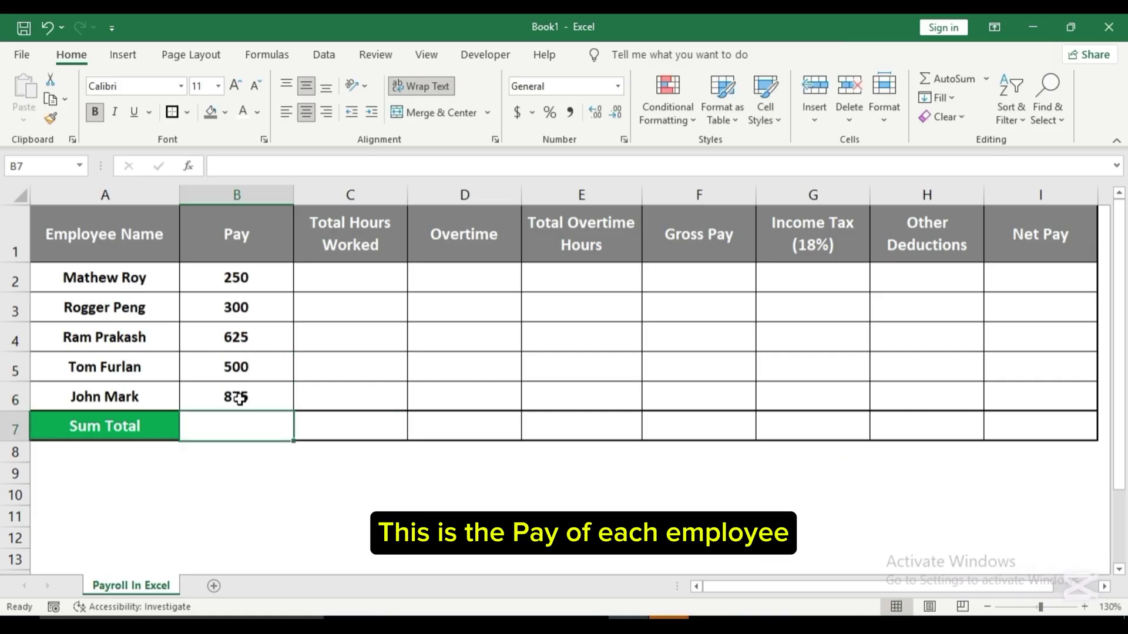
Enter 160, 155, 162, 140 and 148 in the Total Hours Worked cells C2:C6
left_click(342, 278)
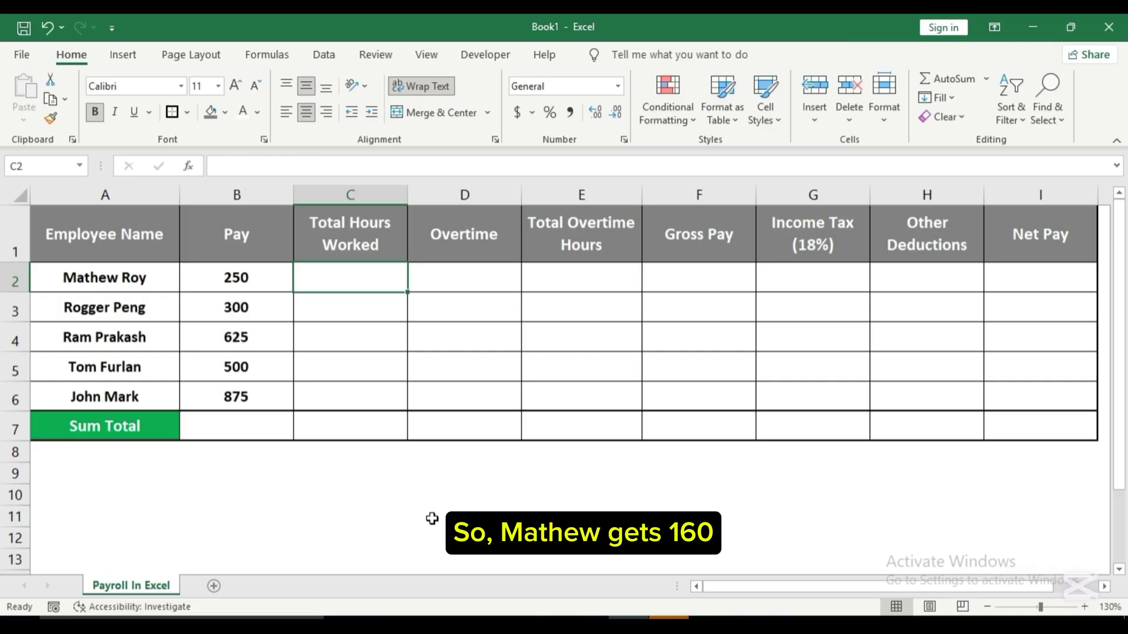
type("160")
key("Return")
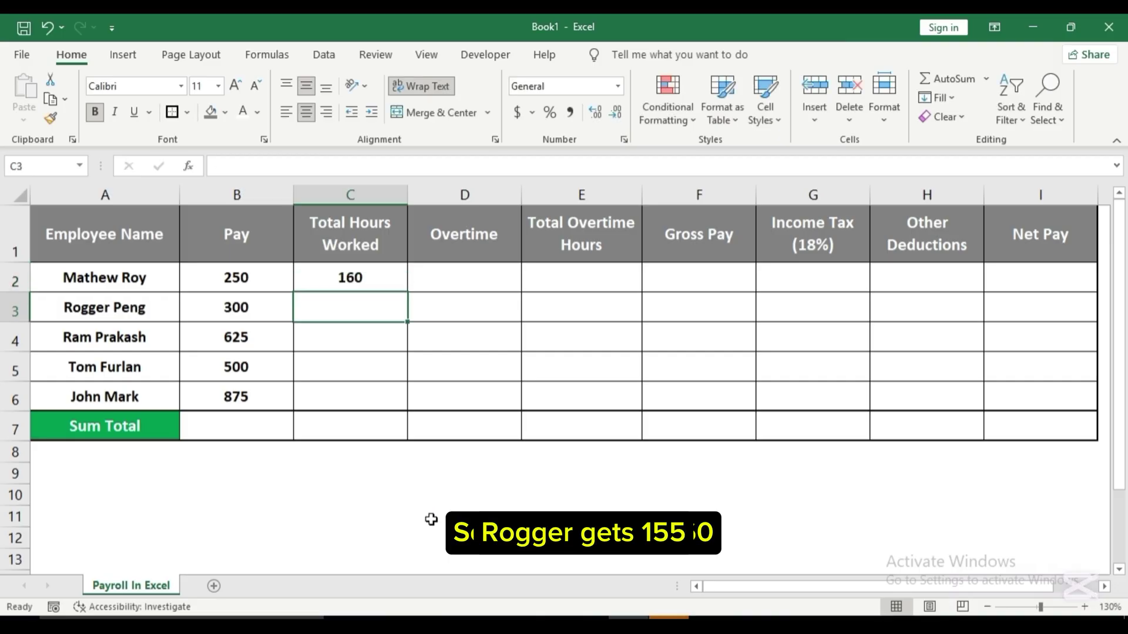
type("155")
key("Return")
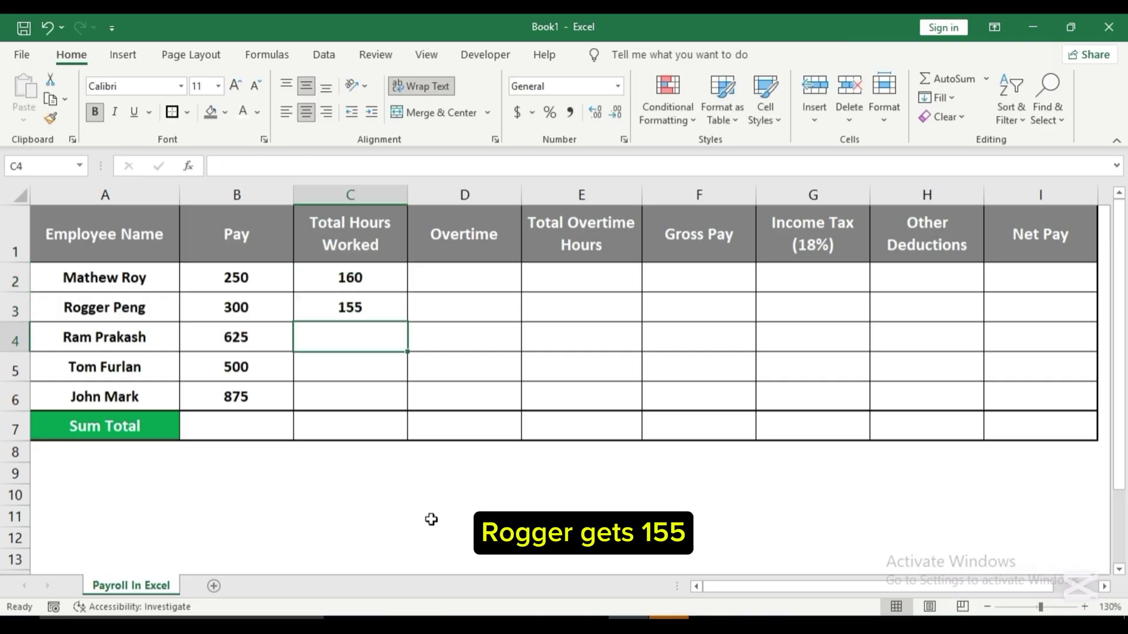
type("162")
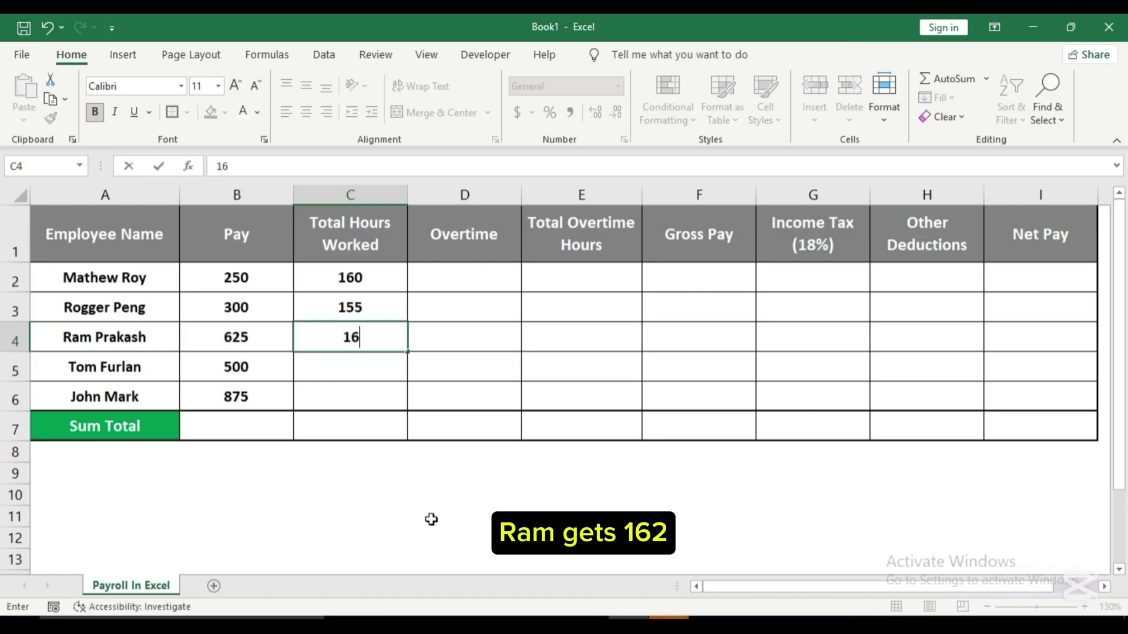
key("Return")
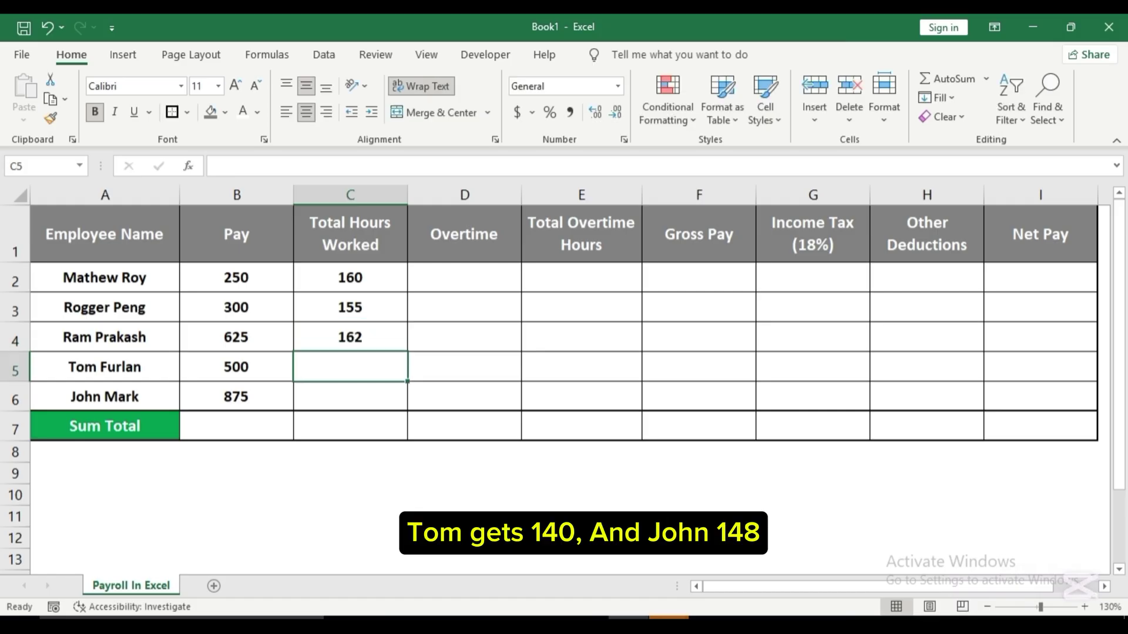
type("140")
key("Return")
type("148")
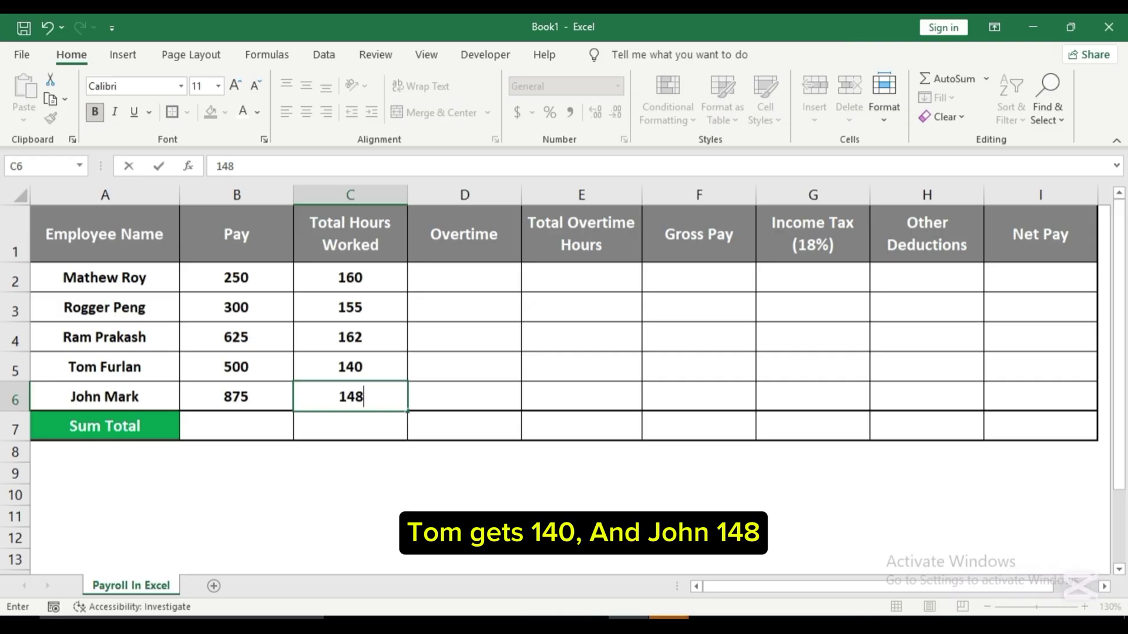
key("Return")
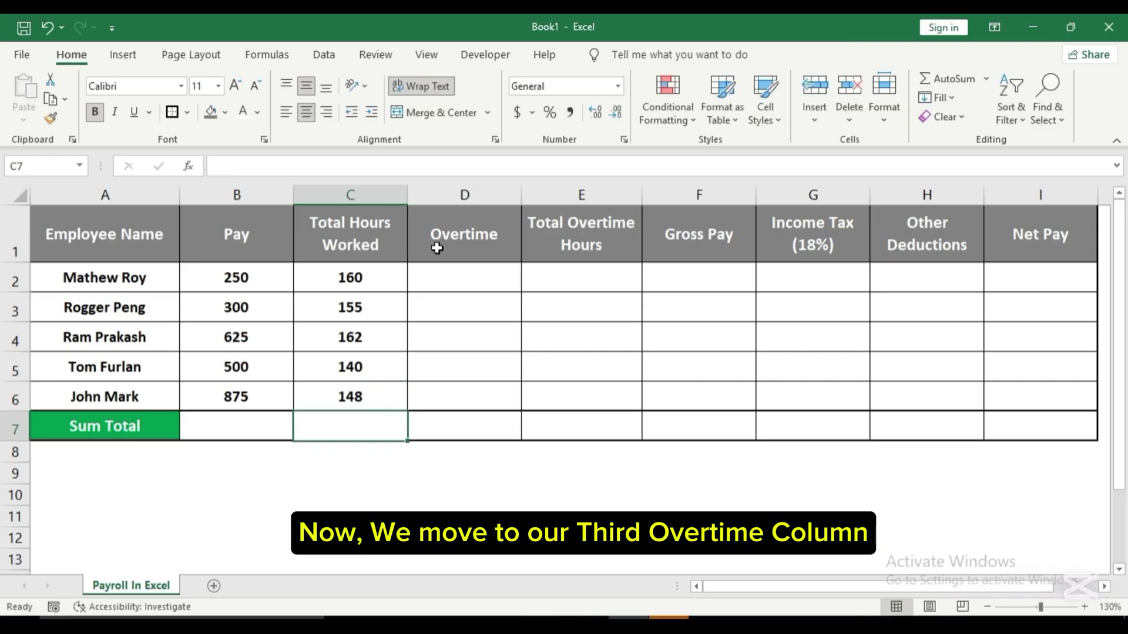
Enter 1500, 1000, 2000, 1500 and 1200 in the Overtime cells D2:D6
left_click(459, 277)
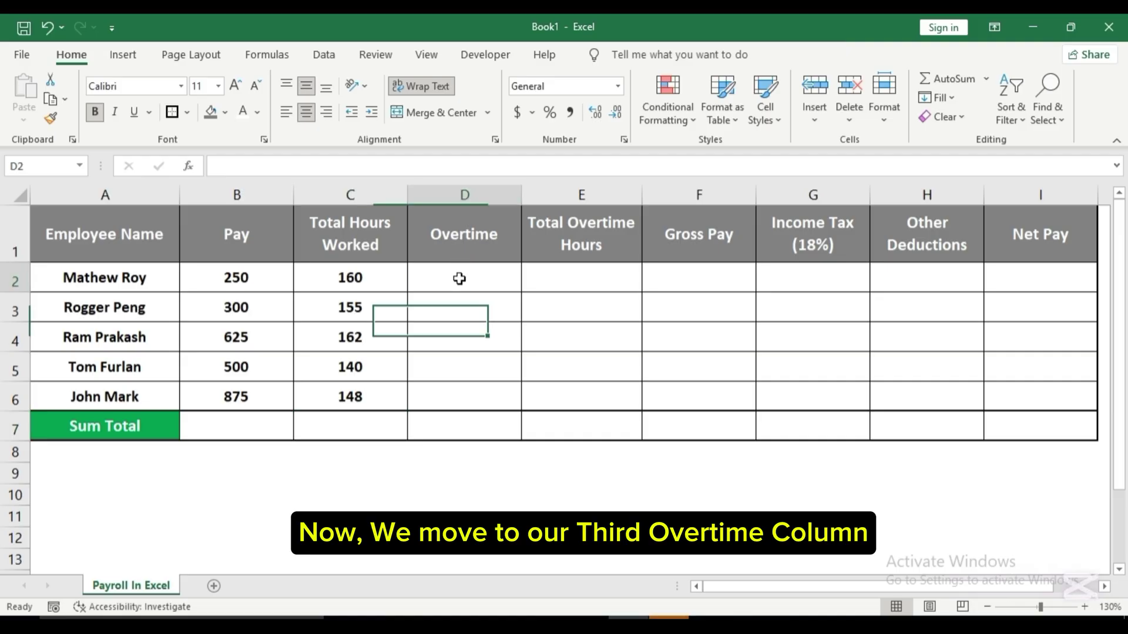
type("1500")
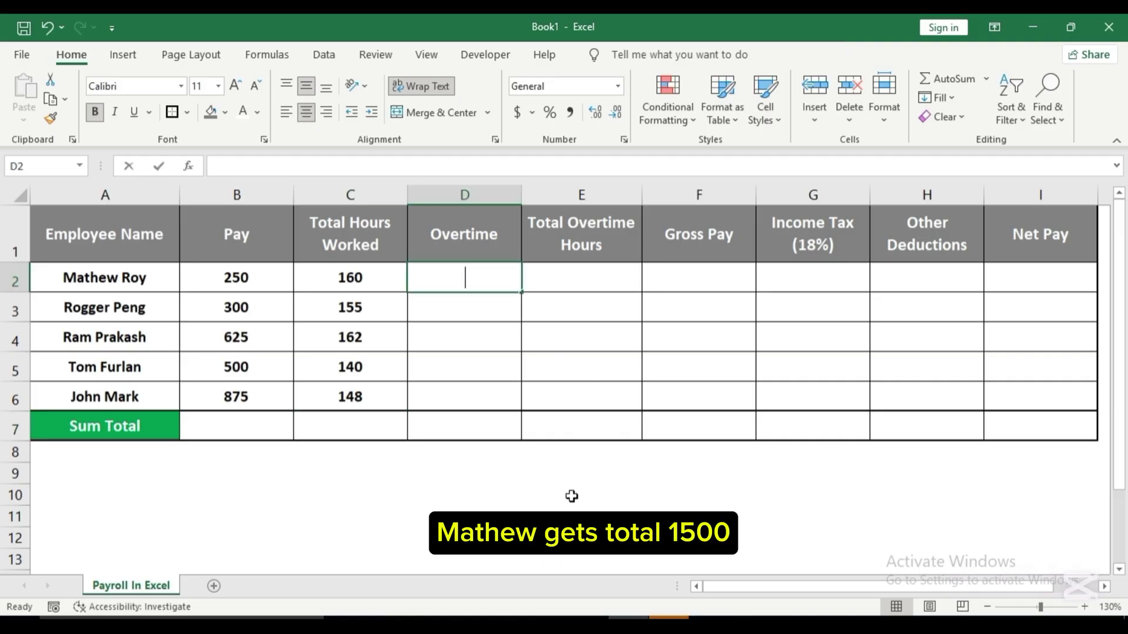
key("Return")
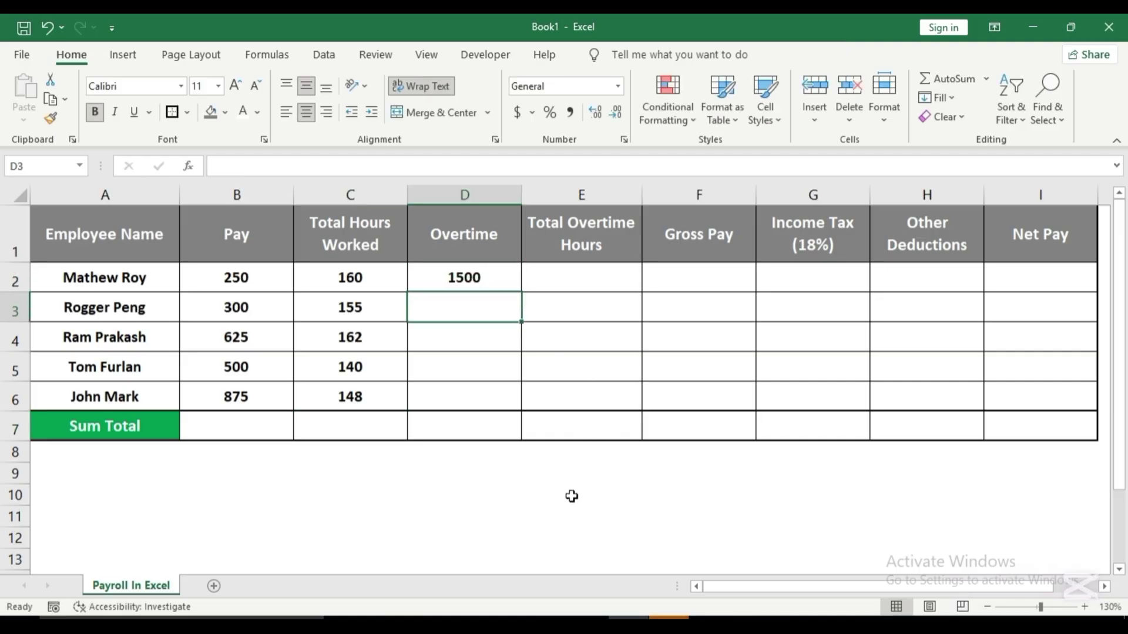
type("1000")
key("Return")
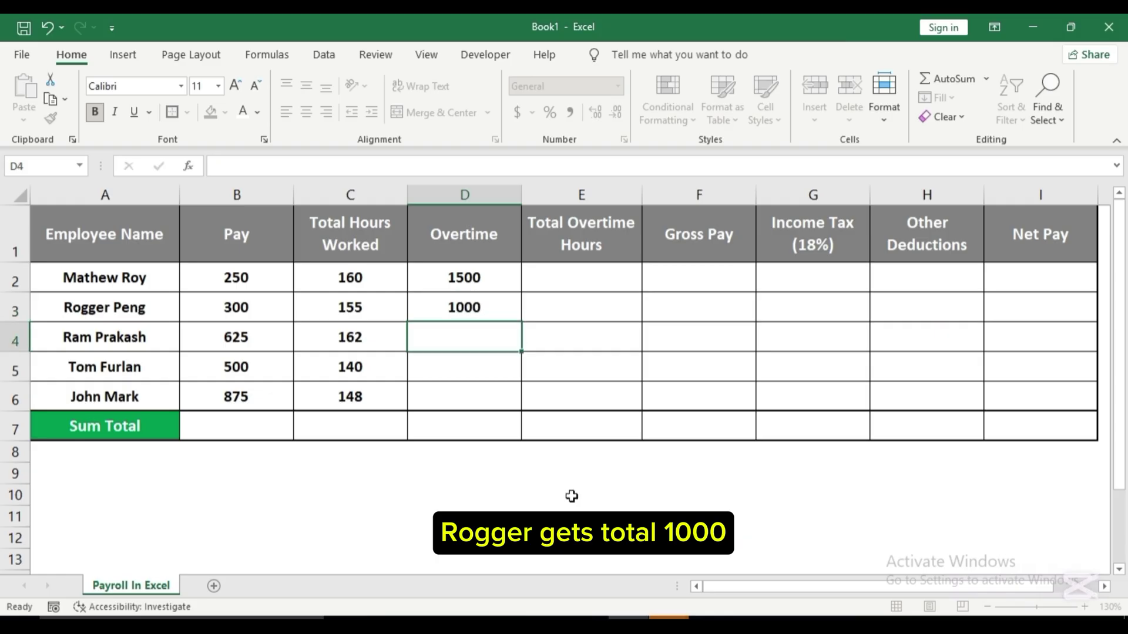
type("2000")
key("Return")
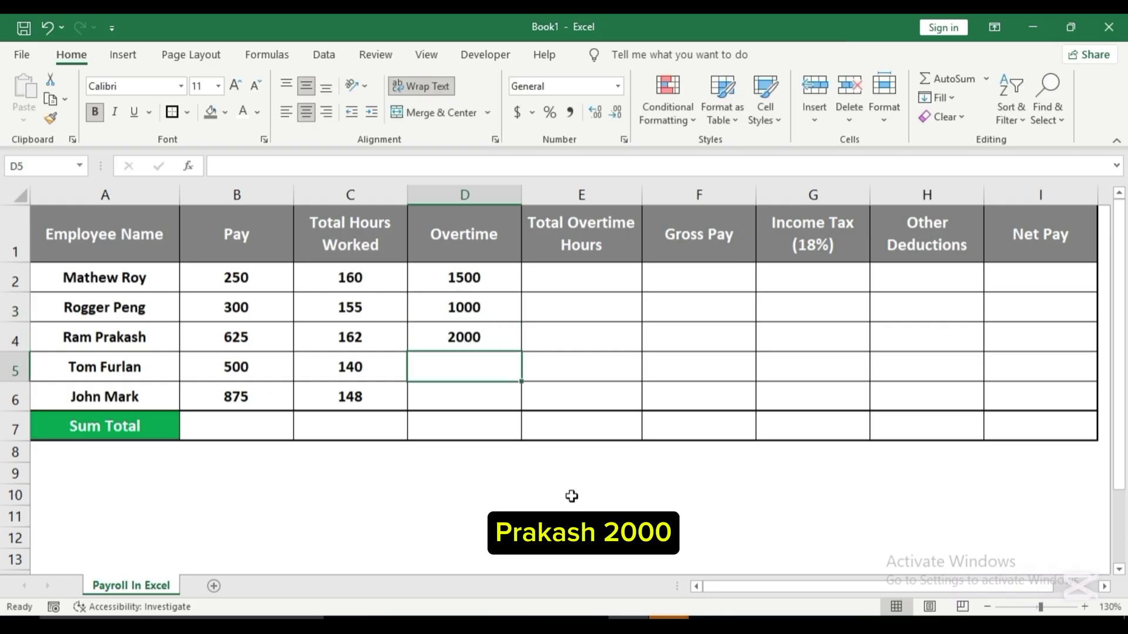
type("1500")
key("Return")
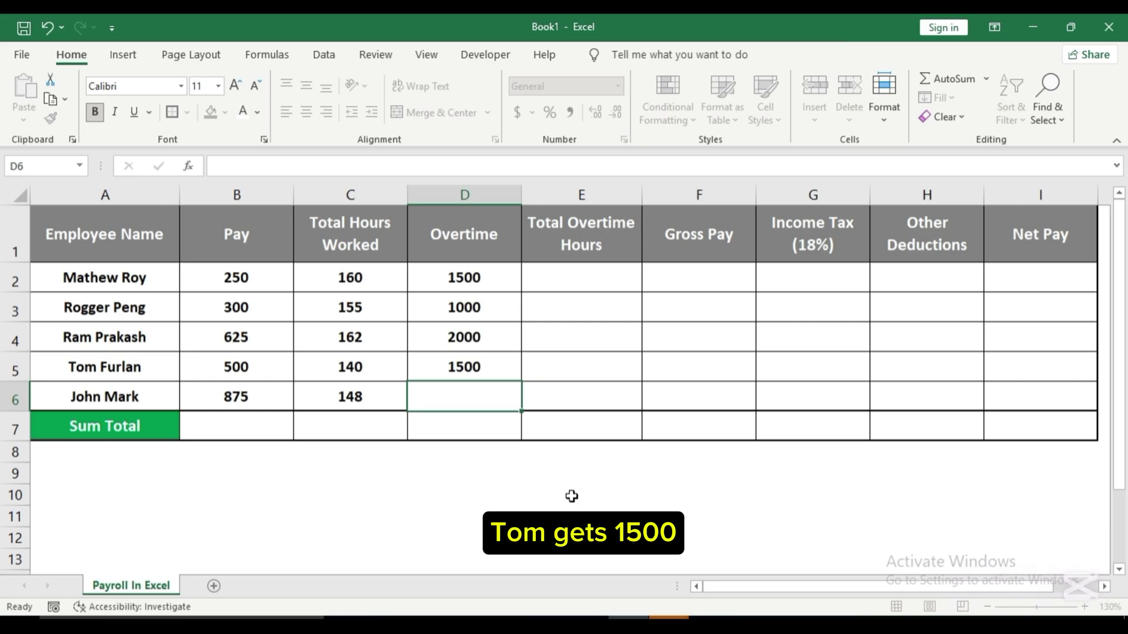
type("1200")
key("Return")
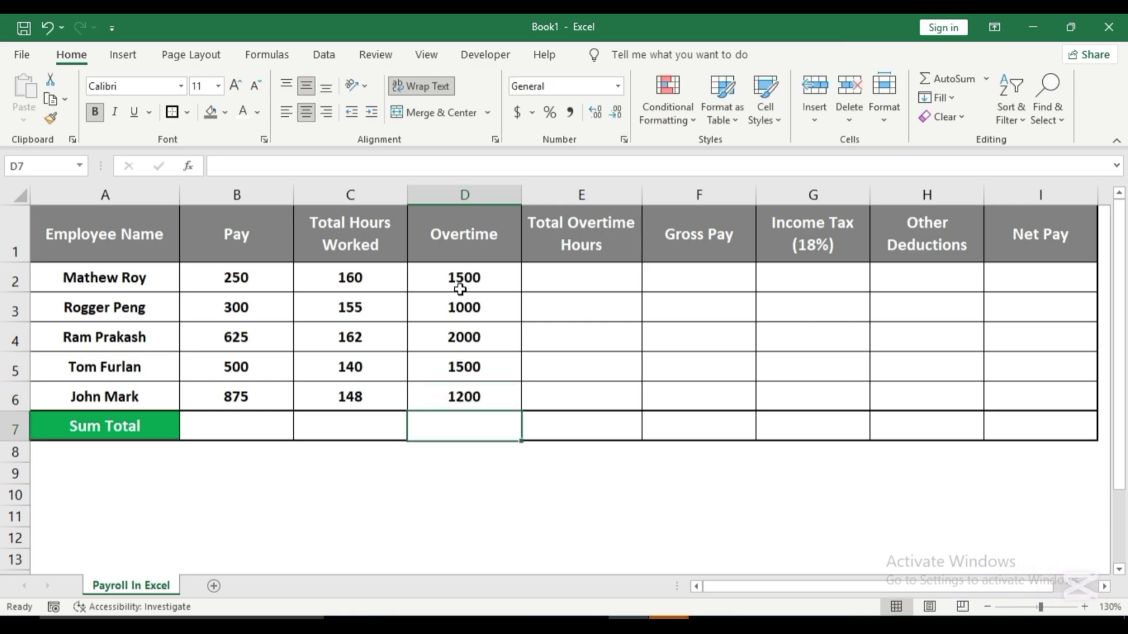
Enter 10, 20, 30, 15 and 40 in the Total Overtime Hours cells E2:E6
left_click(565, 285)
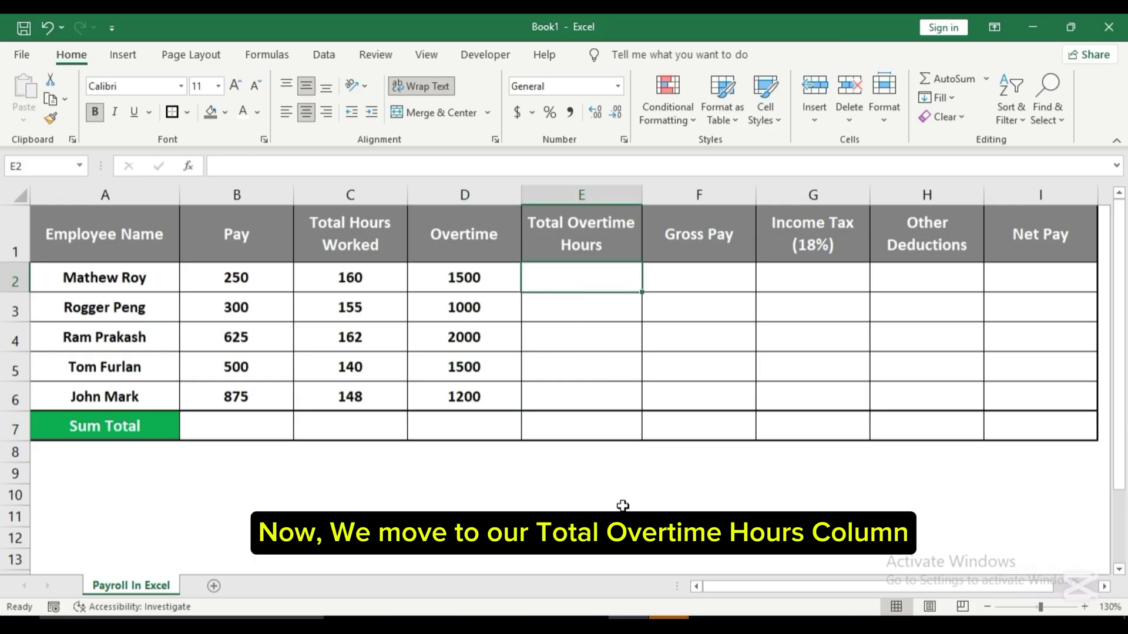
type("10")
key("Return")
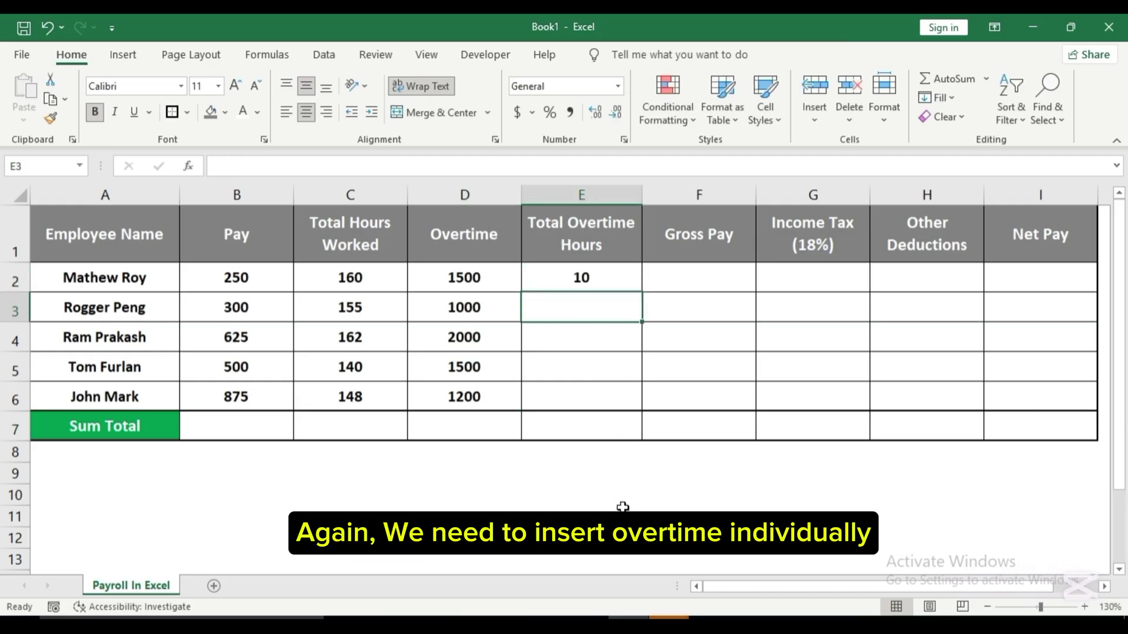
type("20")
key("Return")
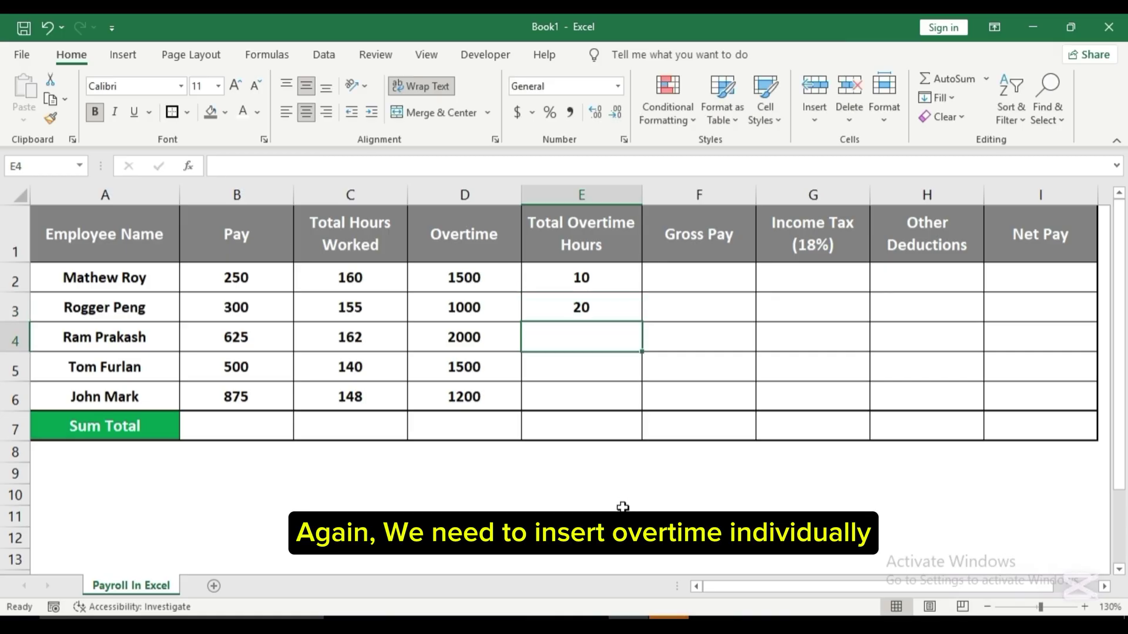
type("30")
key("Return")
type("15")
key("Return")
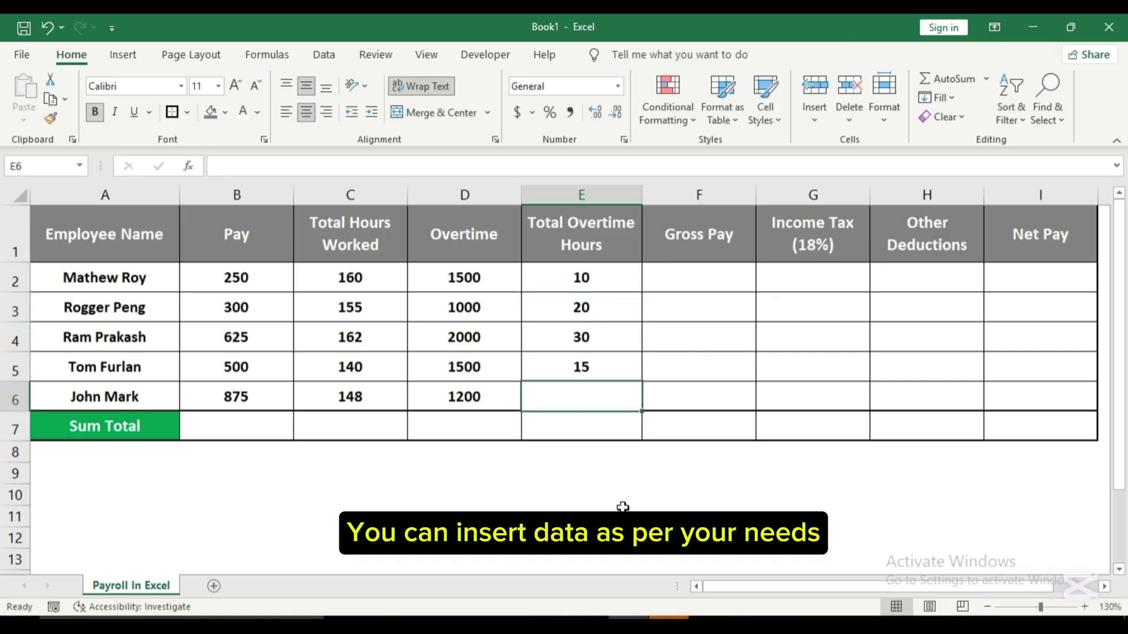
type("40")
key("Return")
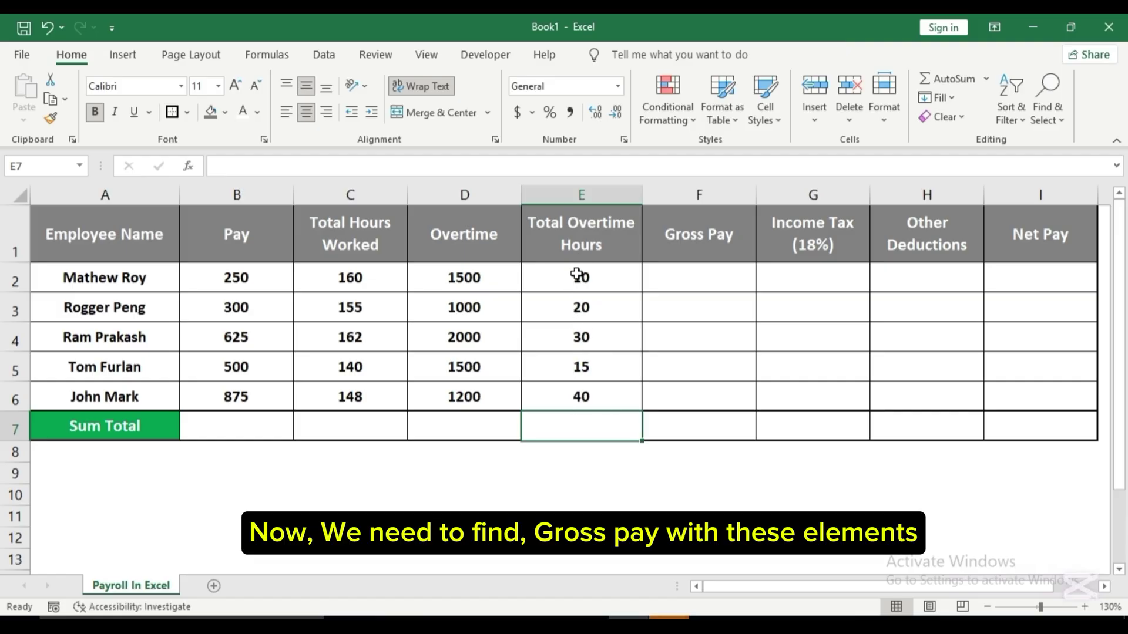
Enter =(B2*C2)+(D2*E2) in F2, giving a Gross Pay of 55000
left_click(683, 274)
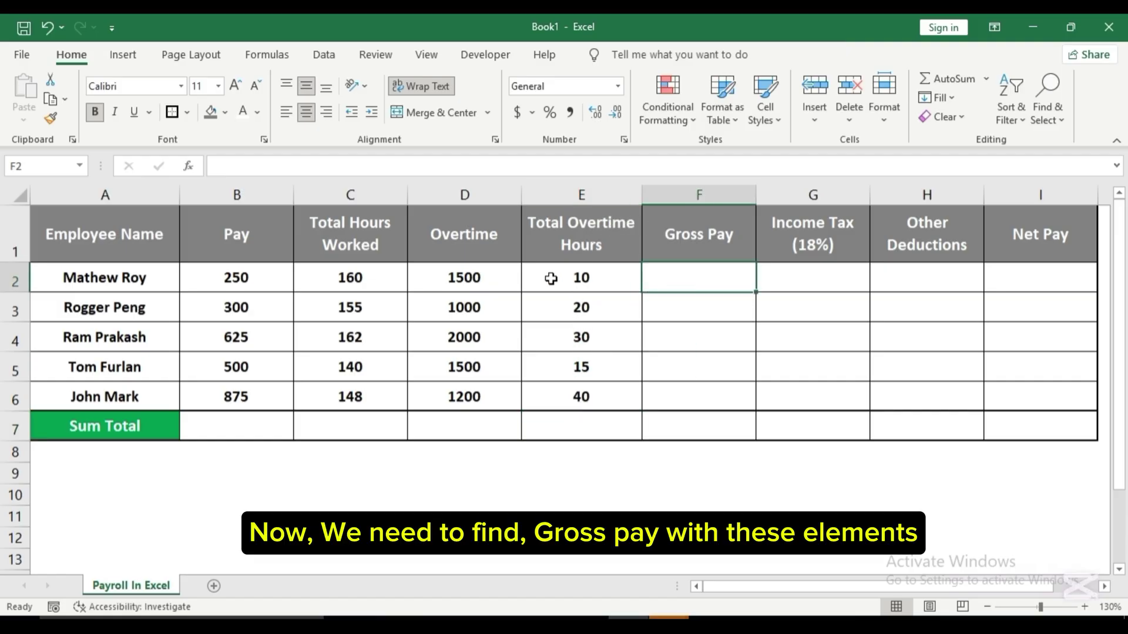
type("=(")
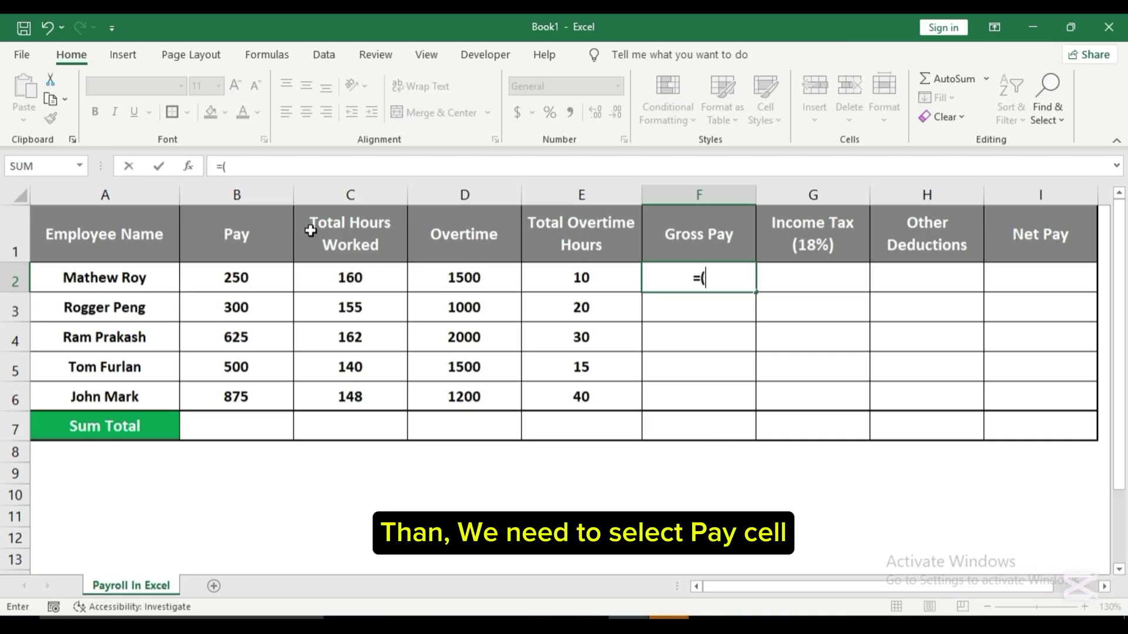
left_click(246, 279)
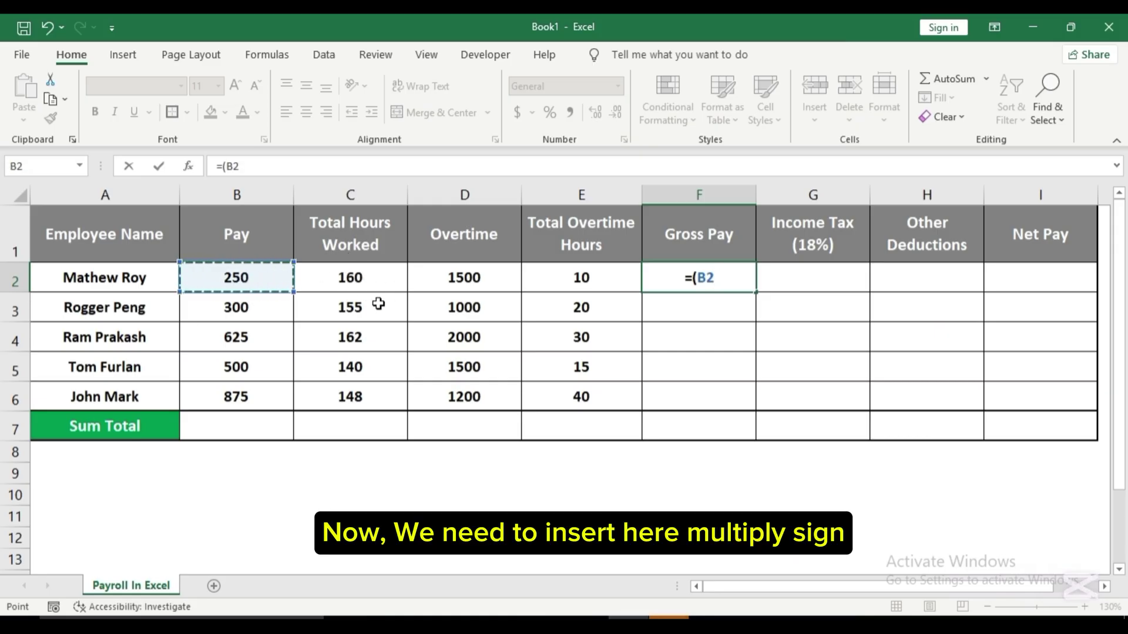
type("*")
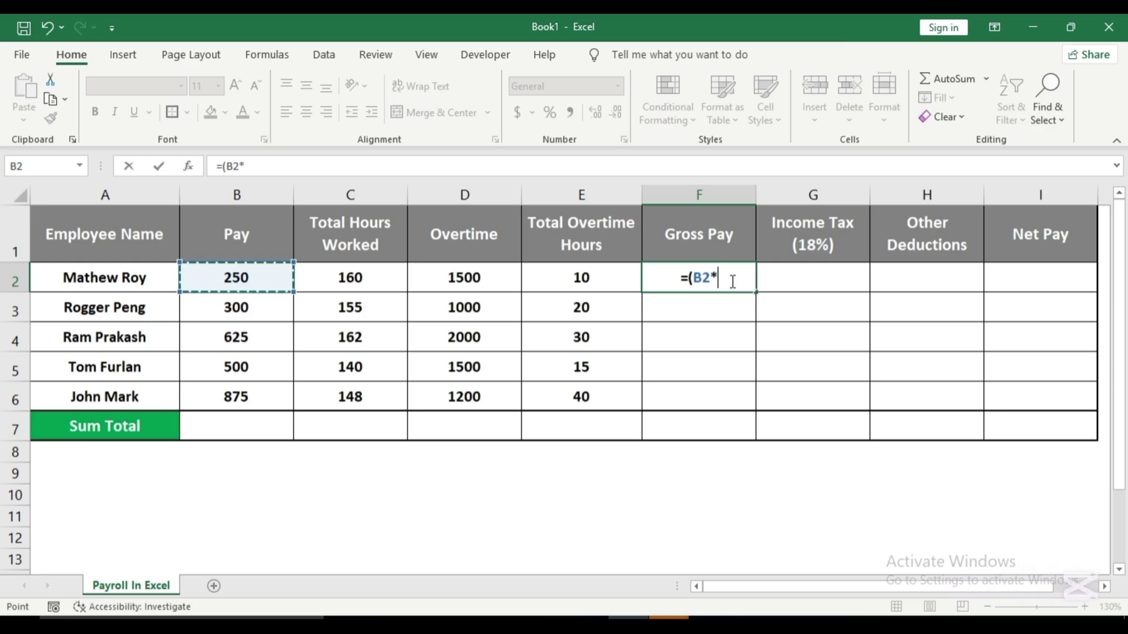
left_click(365, 278)
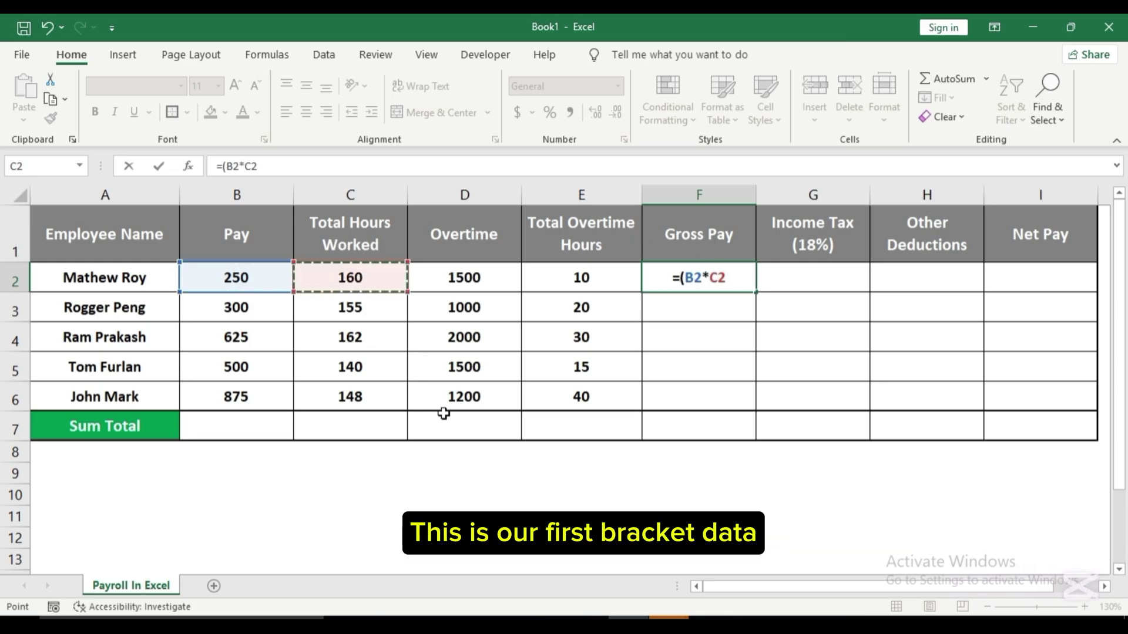
type(")")
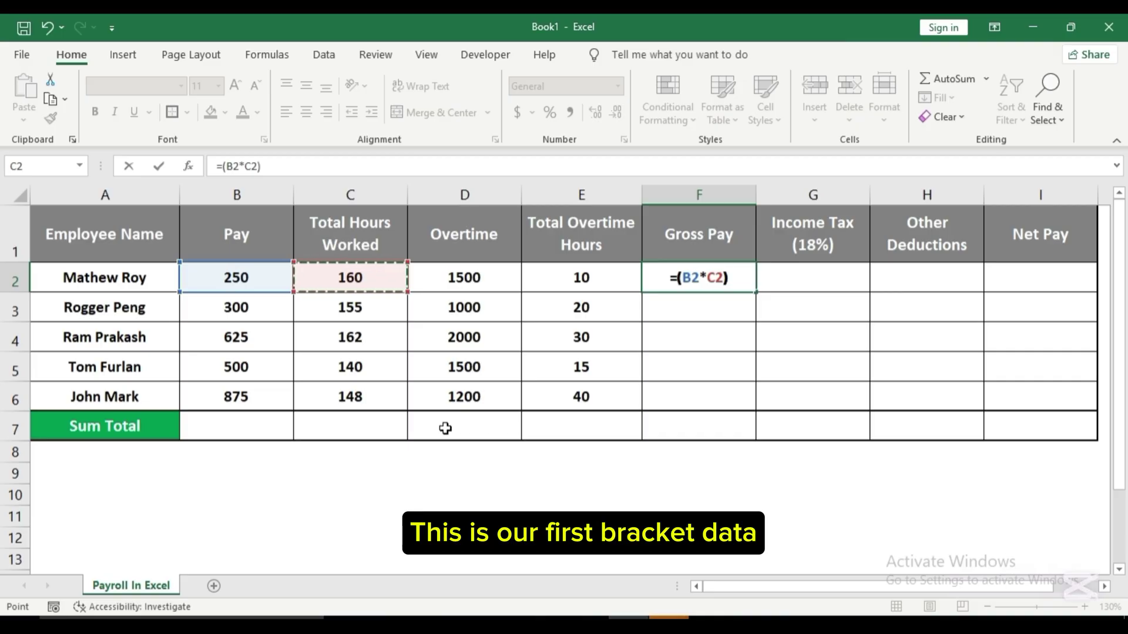
type("+")
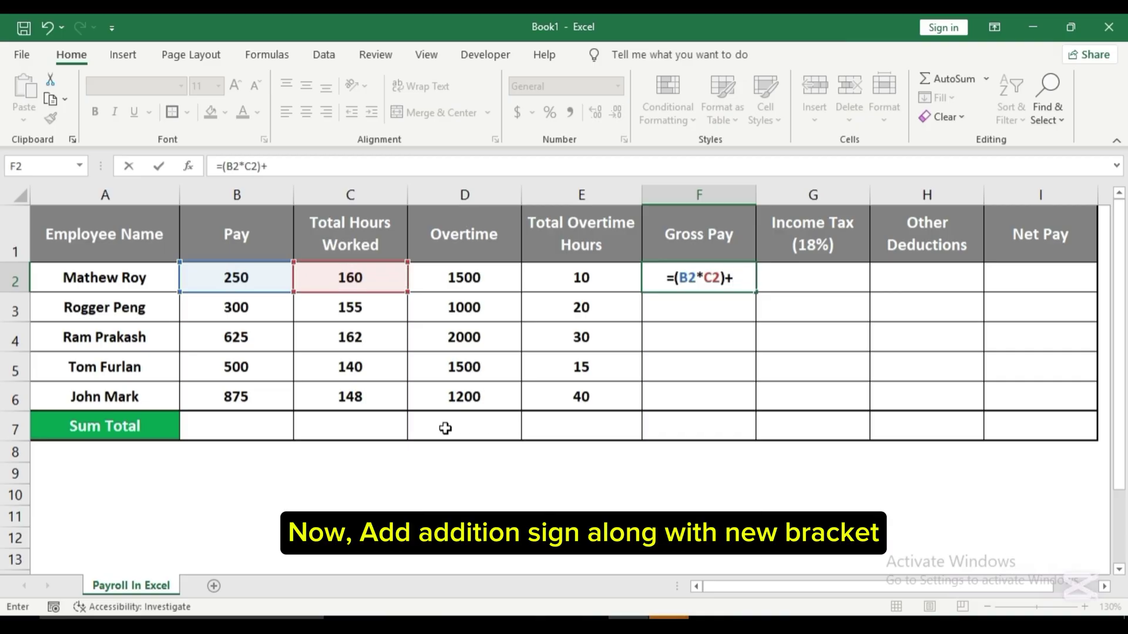
type("(")
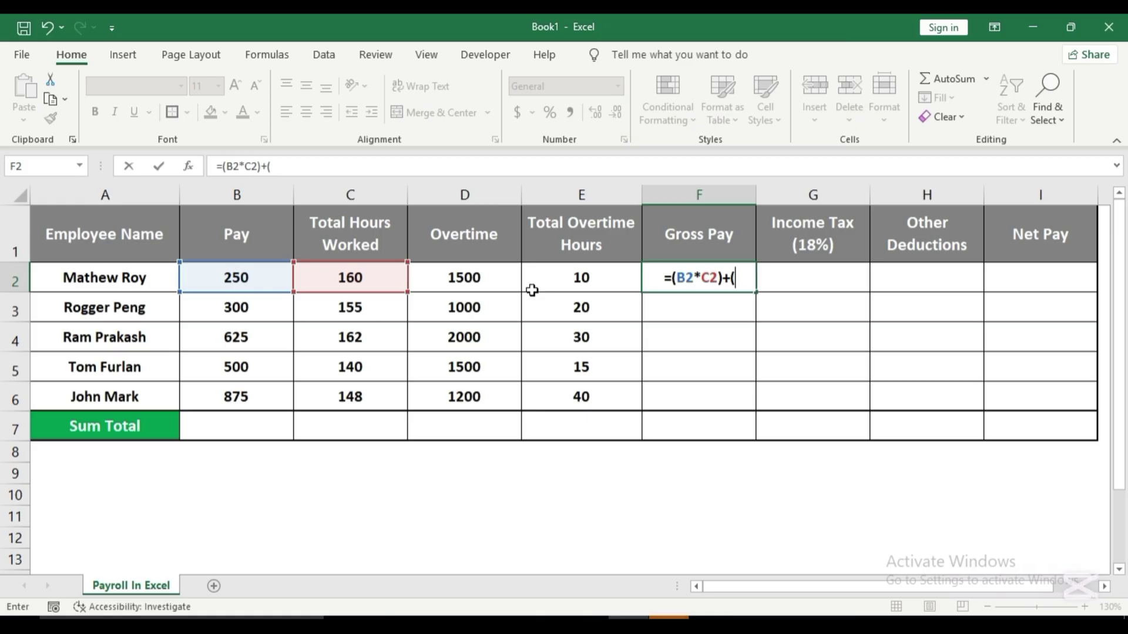
left_click(460, 277)
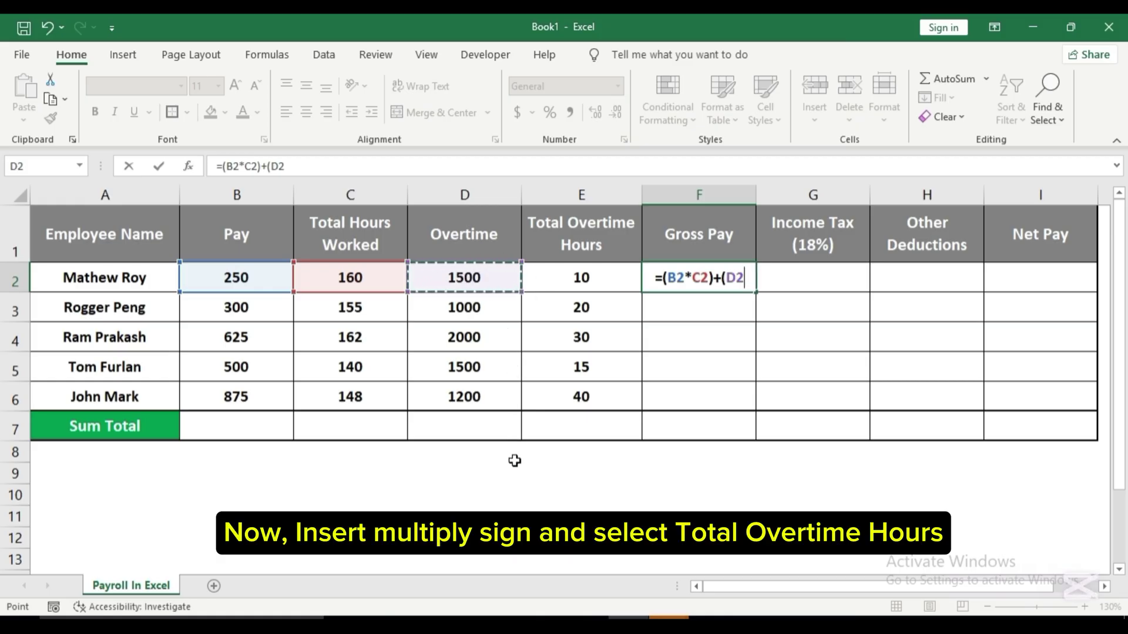
type("*")
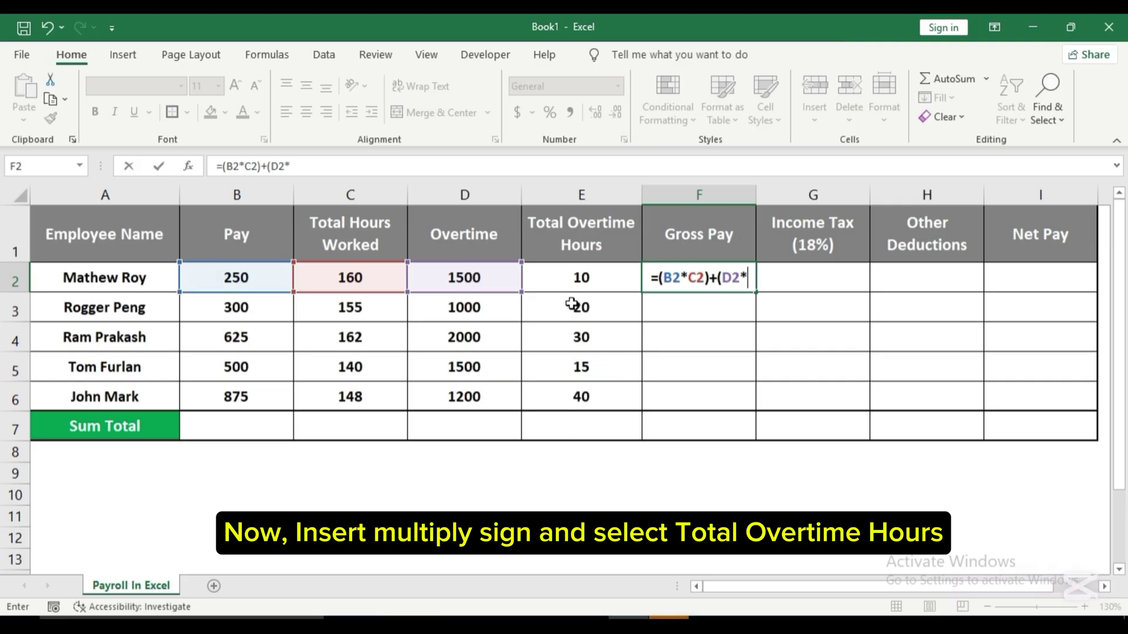
left_click(565, 279)
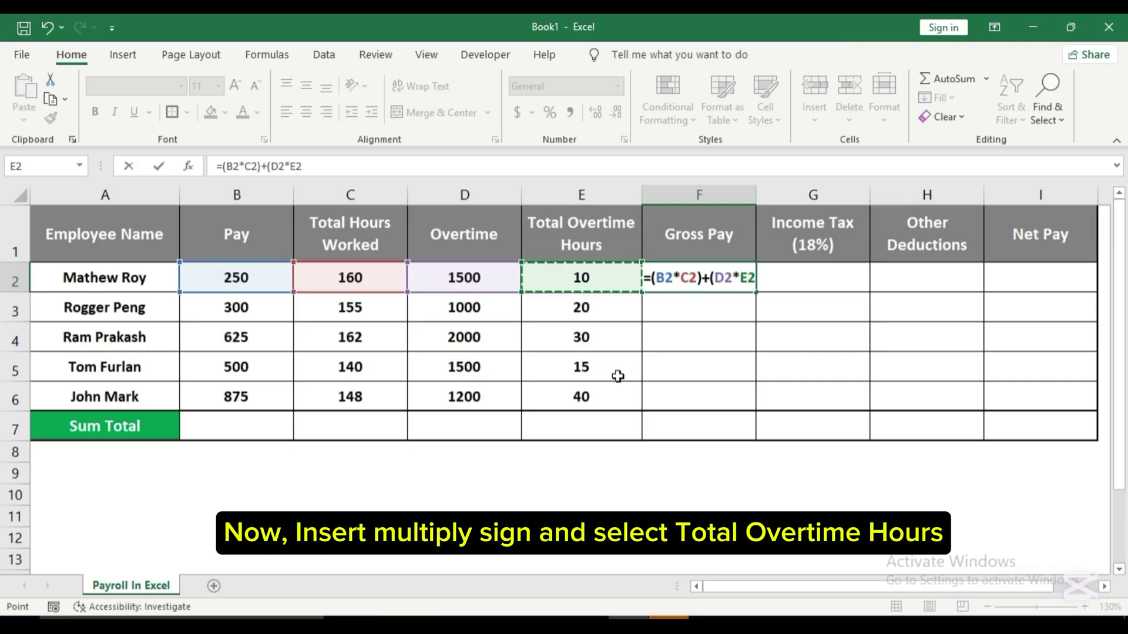
type(")")
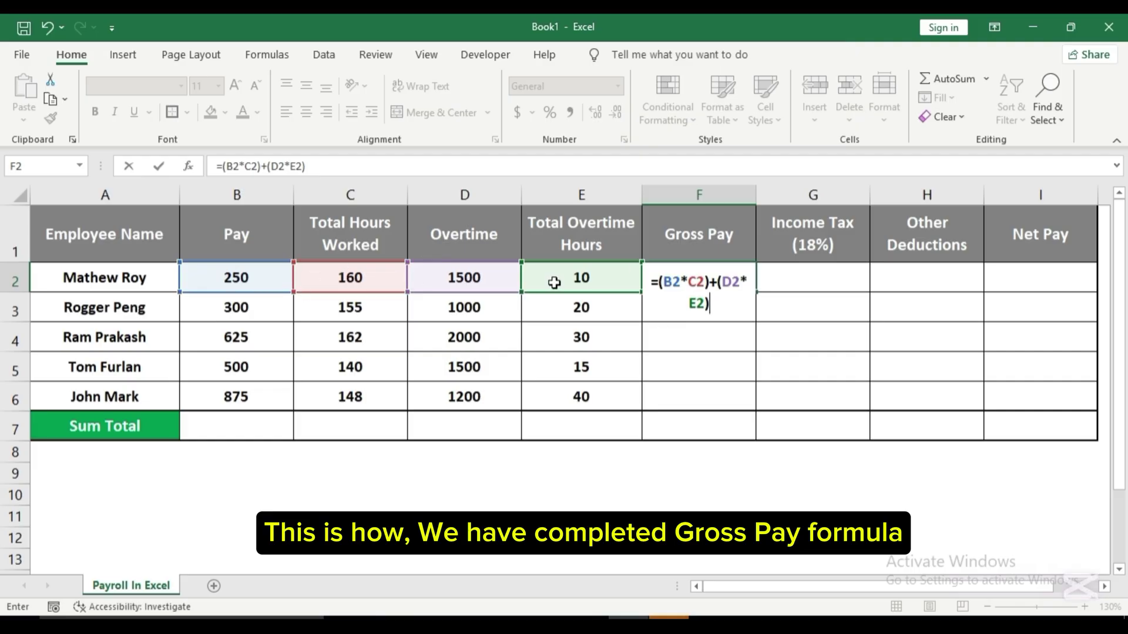
key("Return")
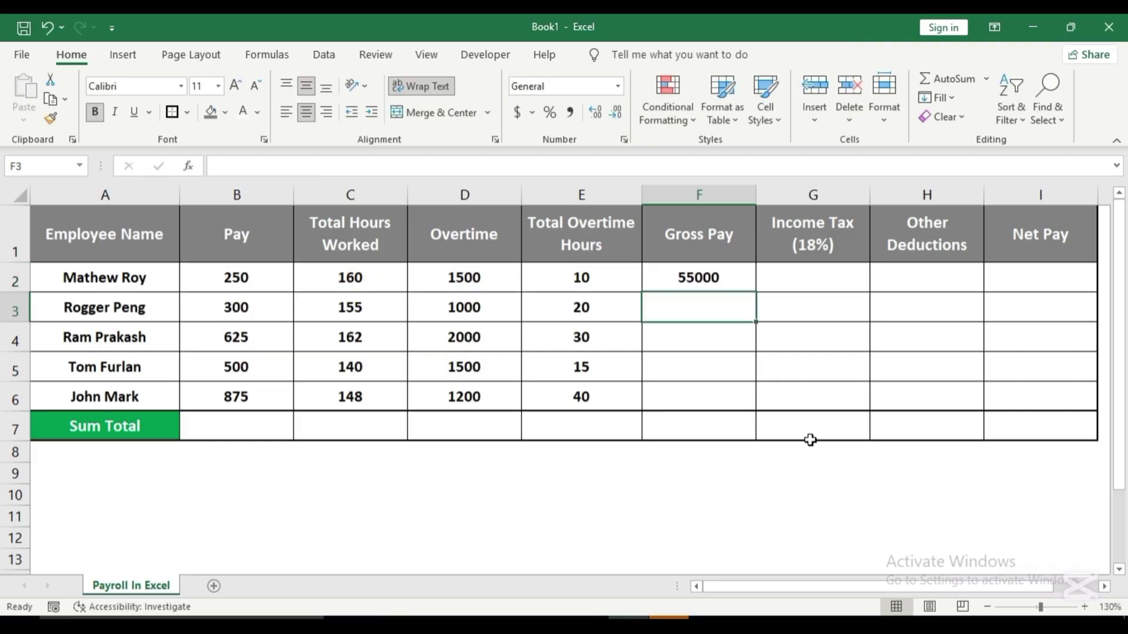
Give F2 Comma Style with both decimal places removed
left_click(691, 281)
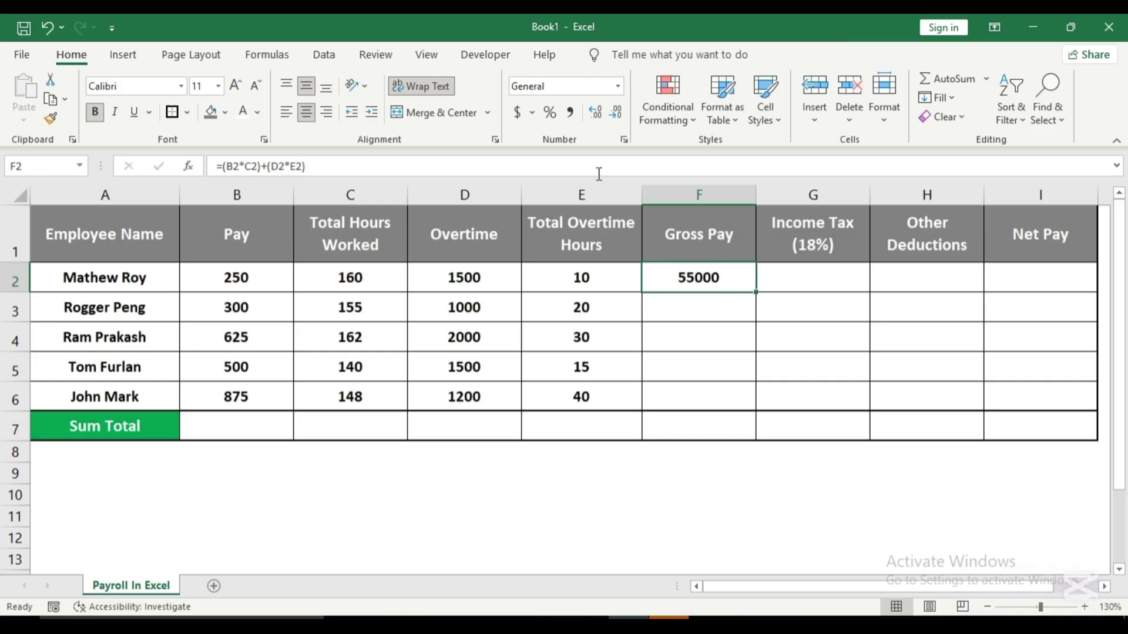
left_click(570, 113)
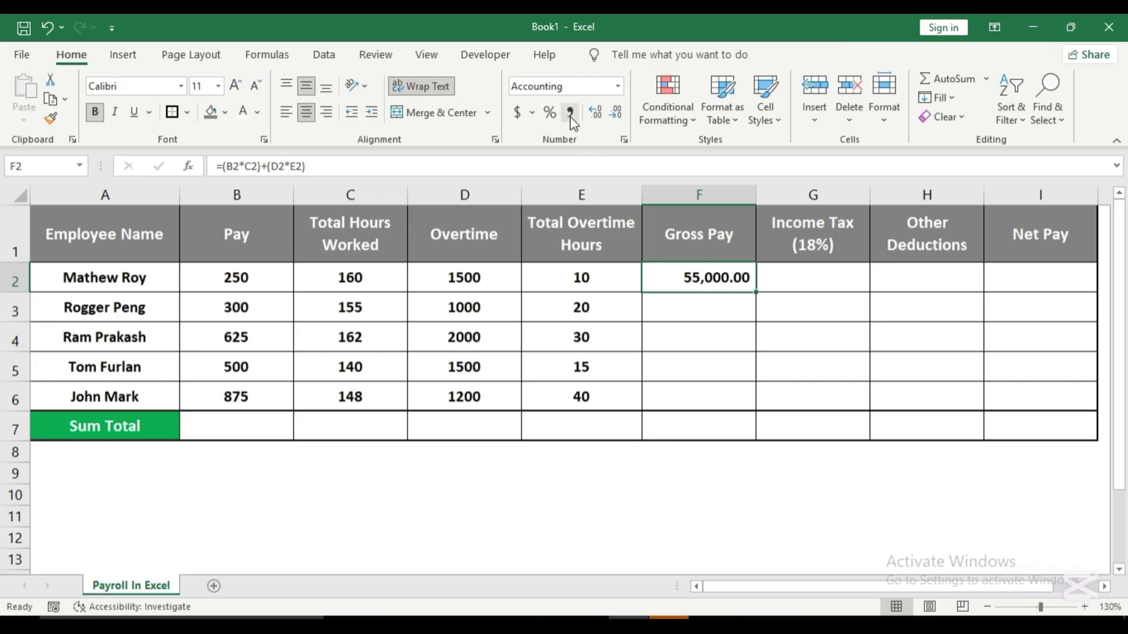
left_click(615, 112)
left_click(615, 111)
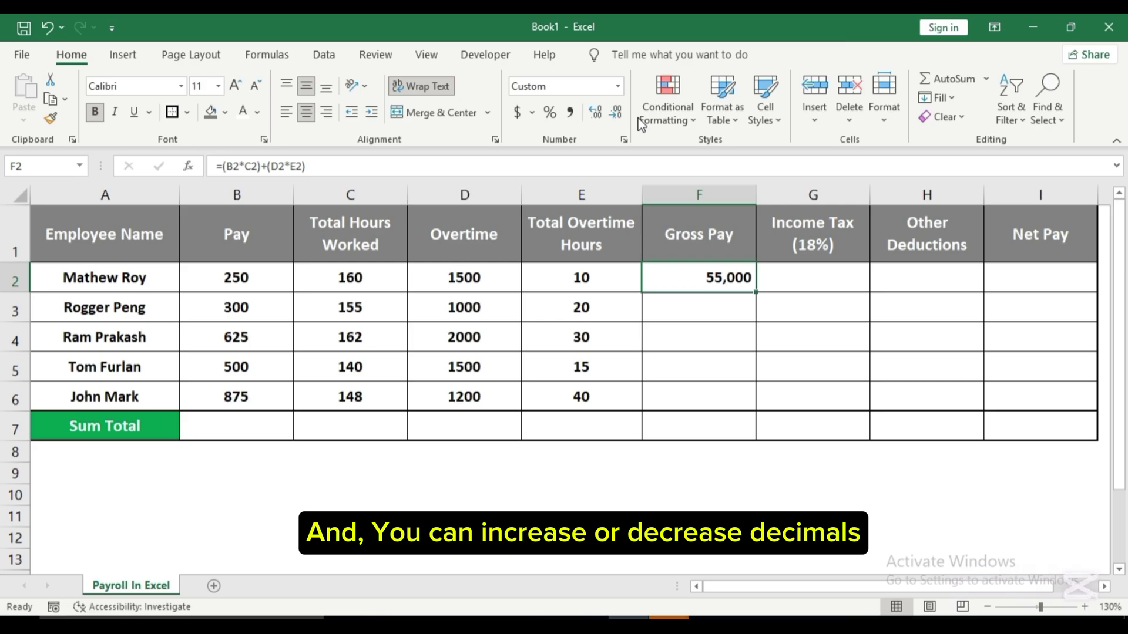
Fill the Gross Pay formula from F2 down to F6
left_click(664, 298)
left_click(674, 272)
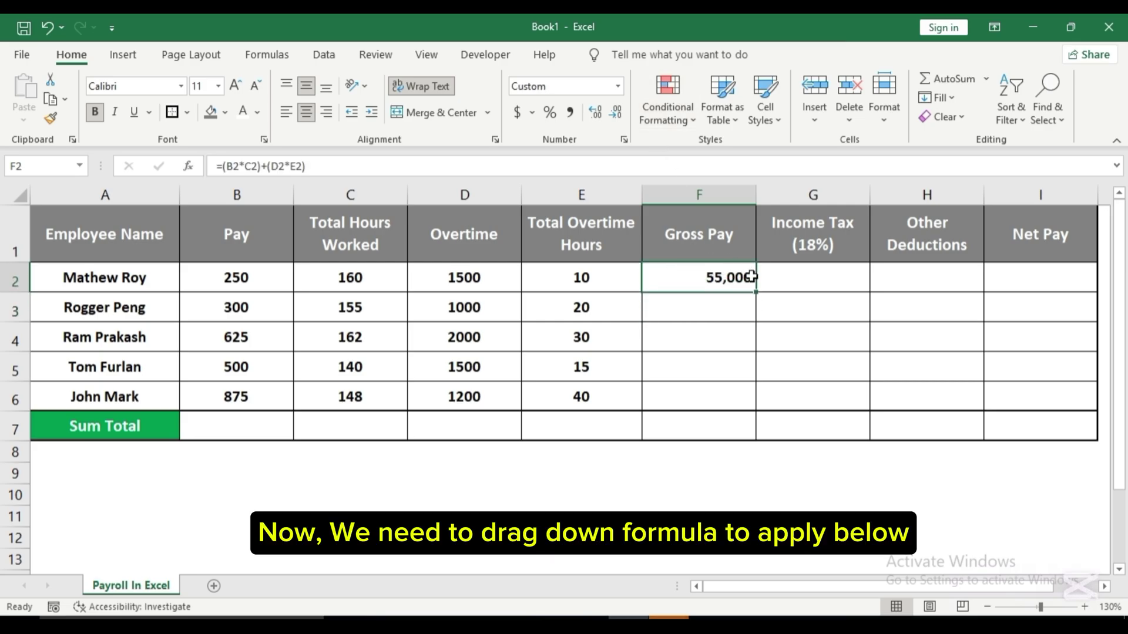
left_click_drag(757, 292, 753, 398)
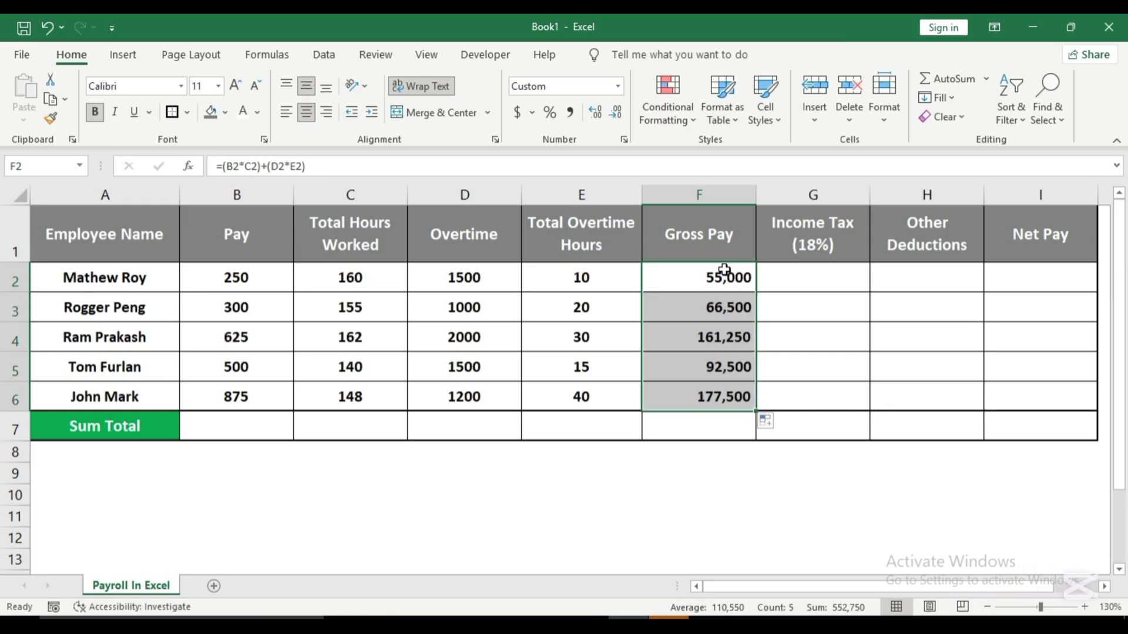
left_click(725, 470)
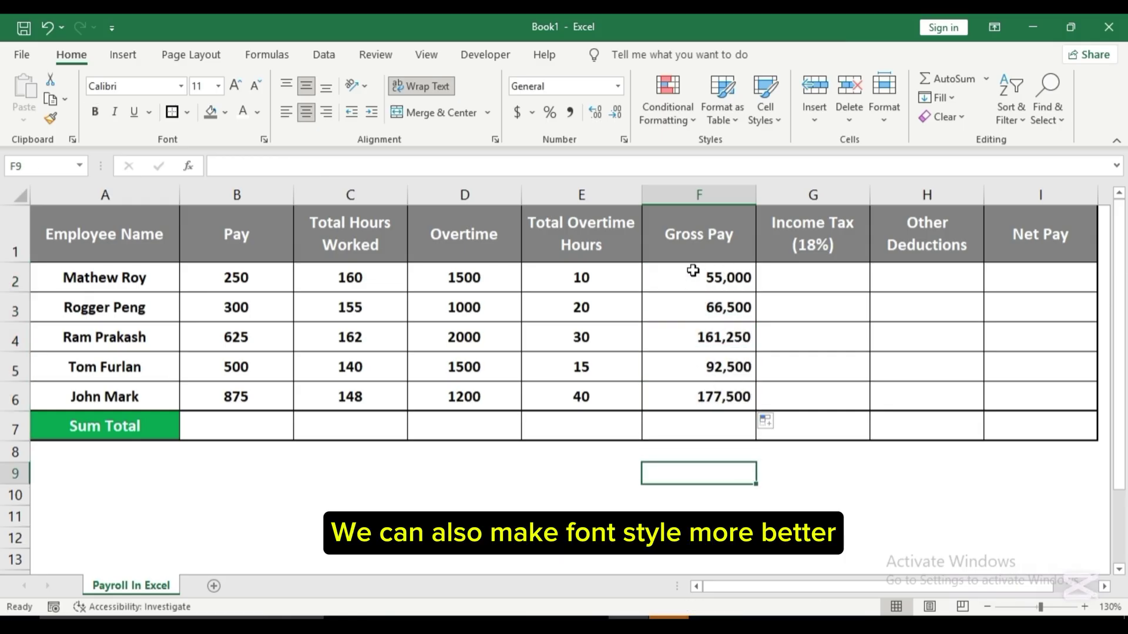
Format F2:F6 as Number with 0 decimals, 1000 separator and plain negative style
left_click_drag(691, 272, 693, 394)
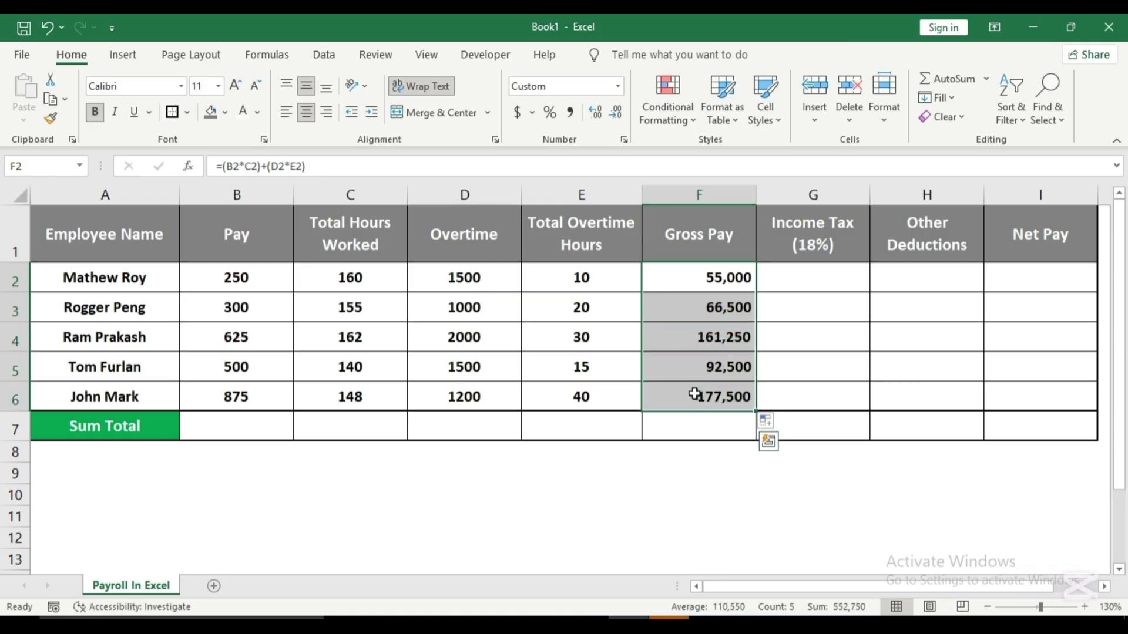
right_click(679, 282)
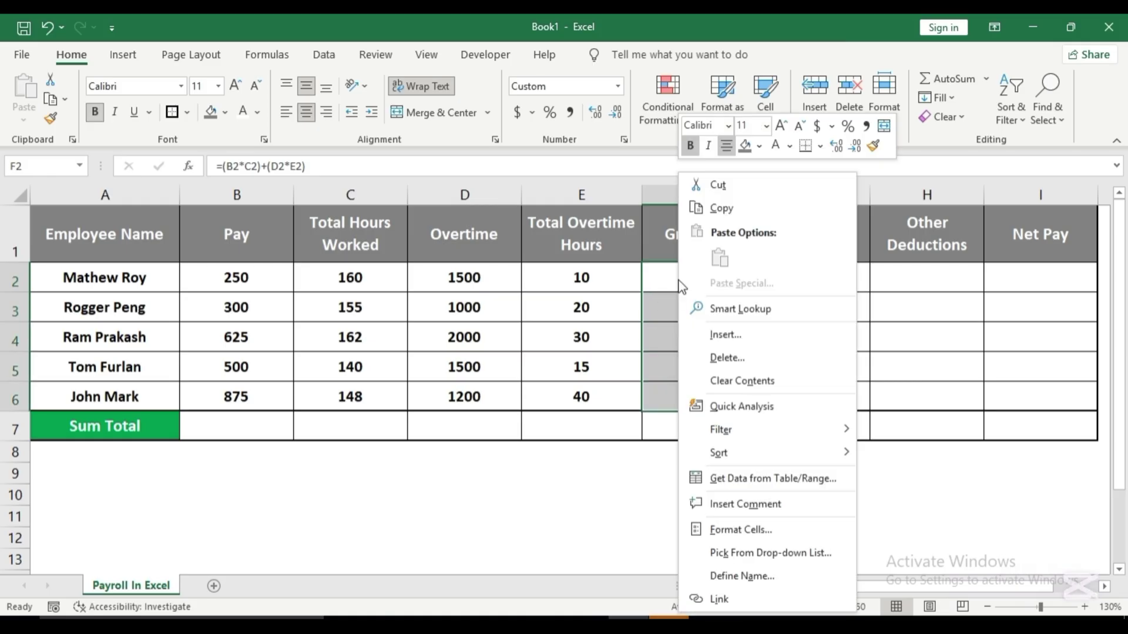
left_click(719, 530)
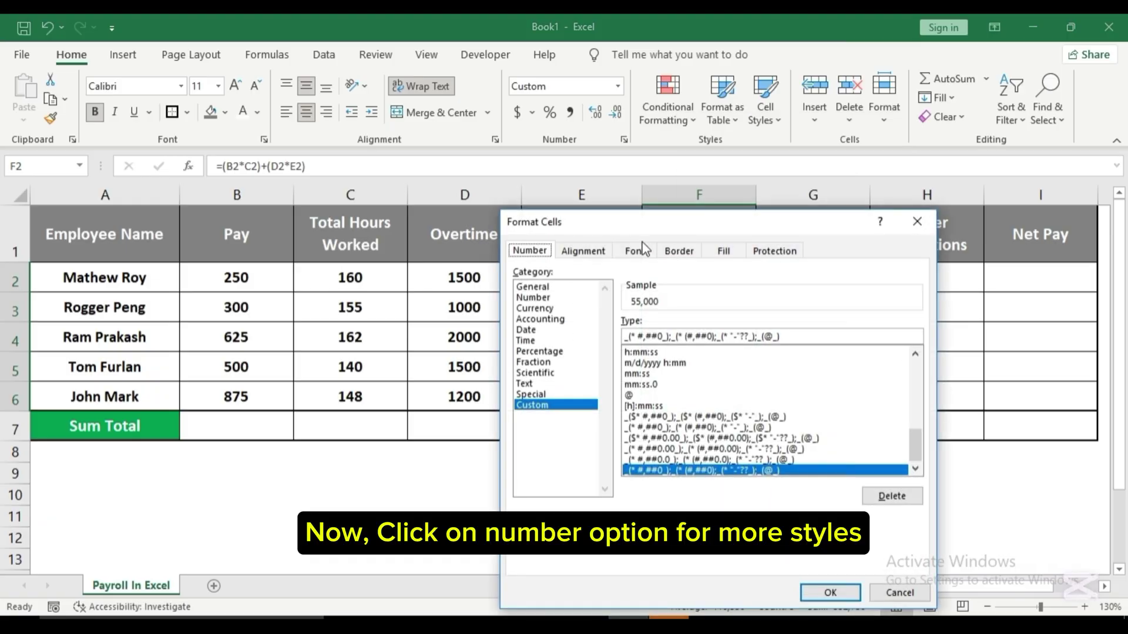
left_click(546, 298)
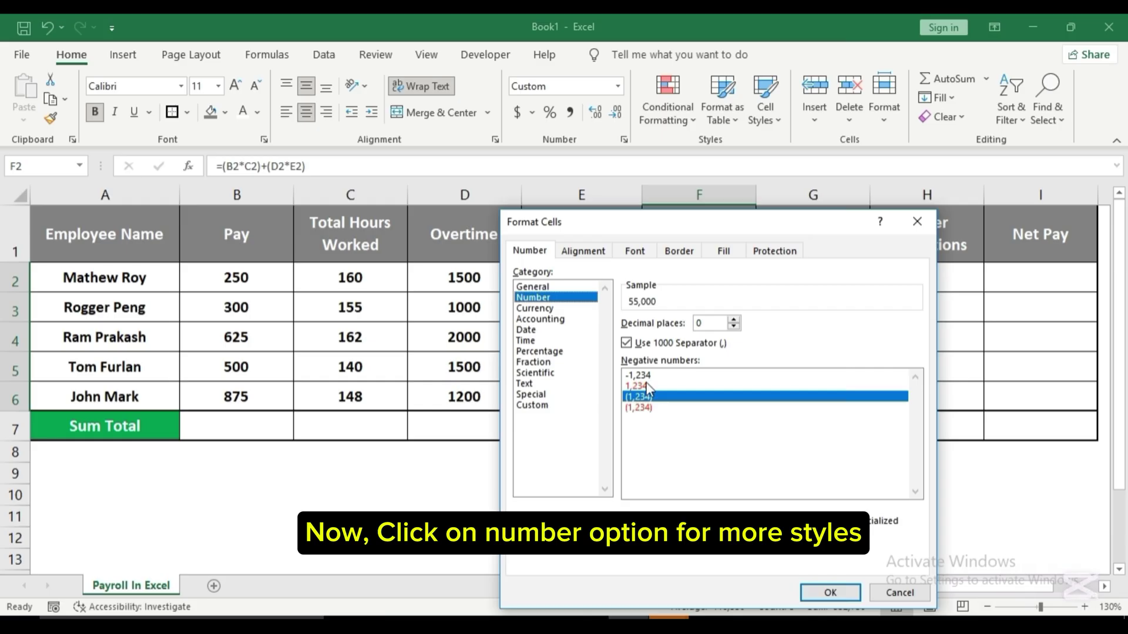
left_click(646, 385)
left_click(641, 394)
left_click(640, 384)
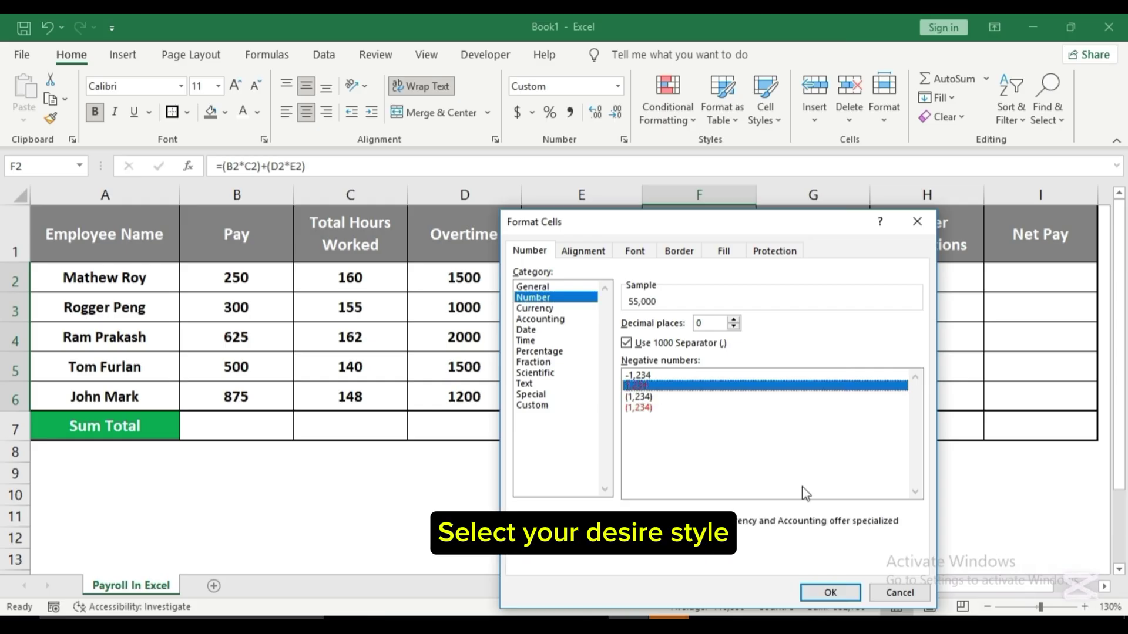
left_click(826, 591)
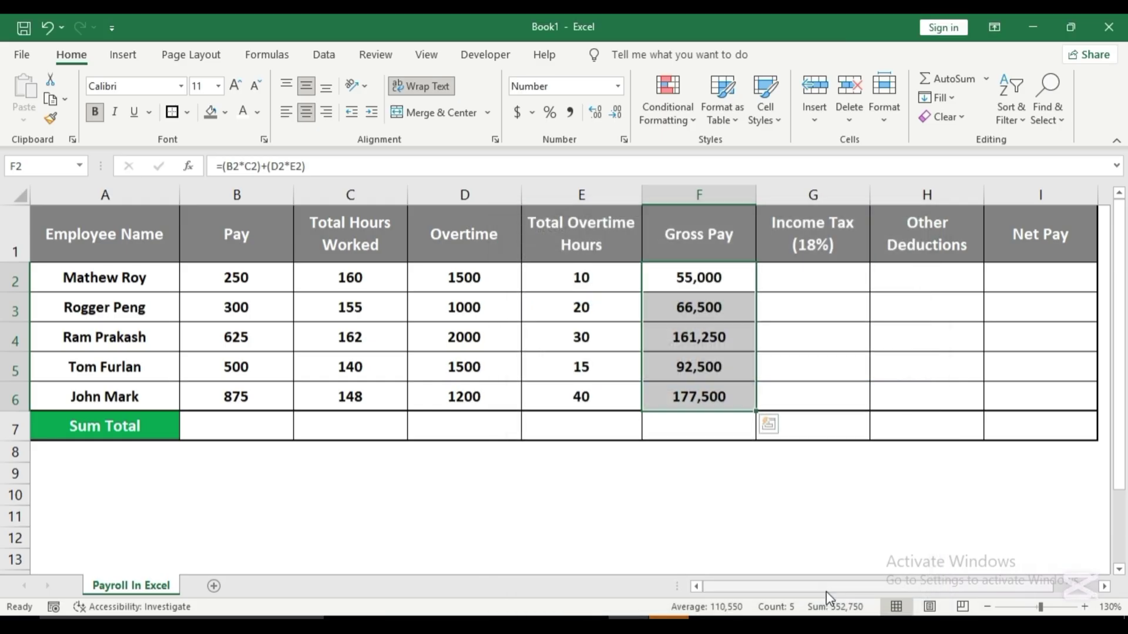
left_click(725, 474)
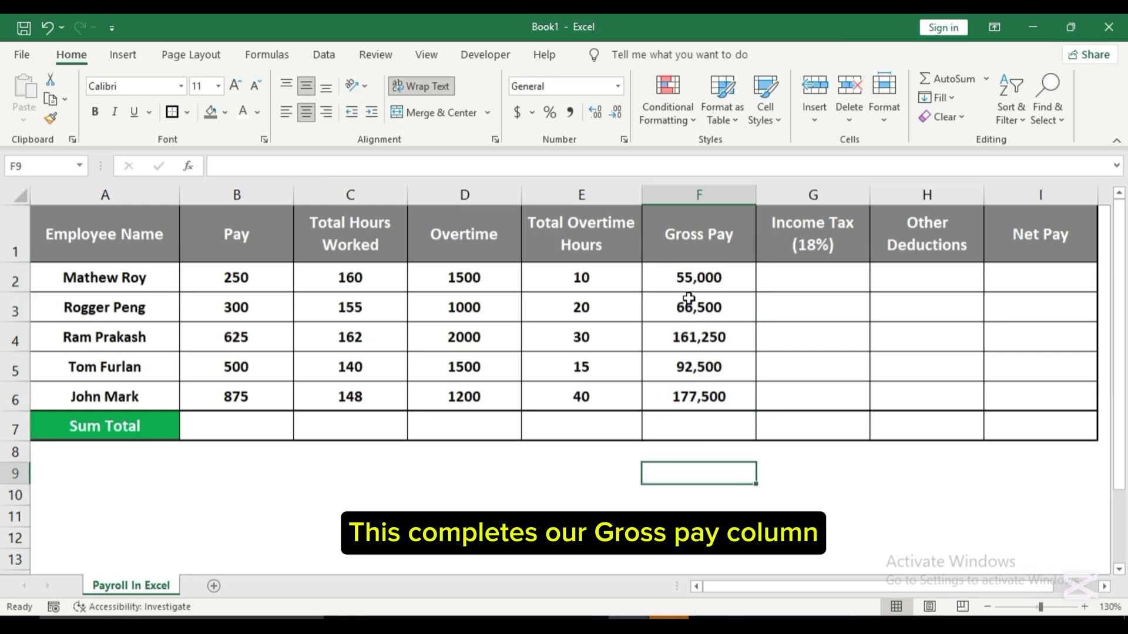
Enter =F2*18% in G2 for the first employee's income tax of 9900
left_click(796, 275)
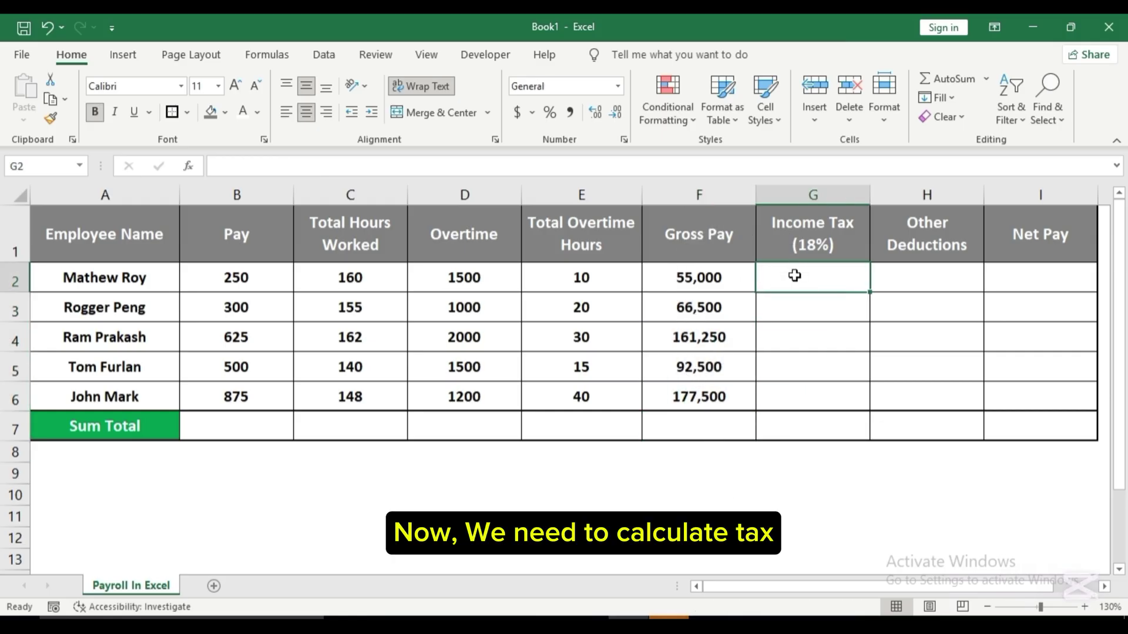
type("=")
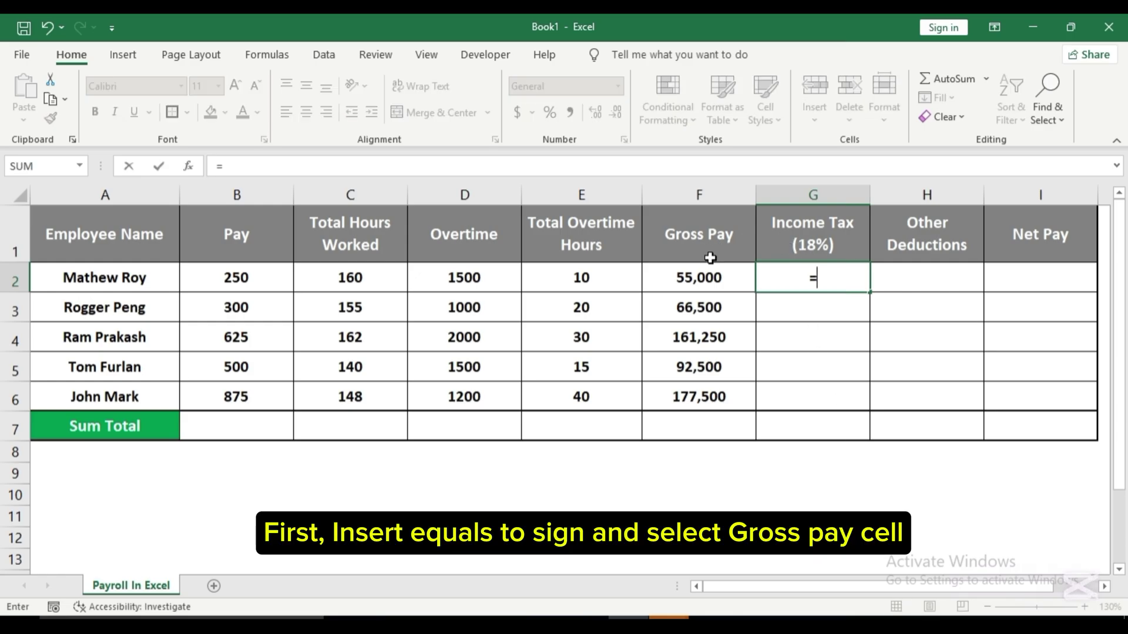
left_click(712, 278)
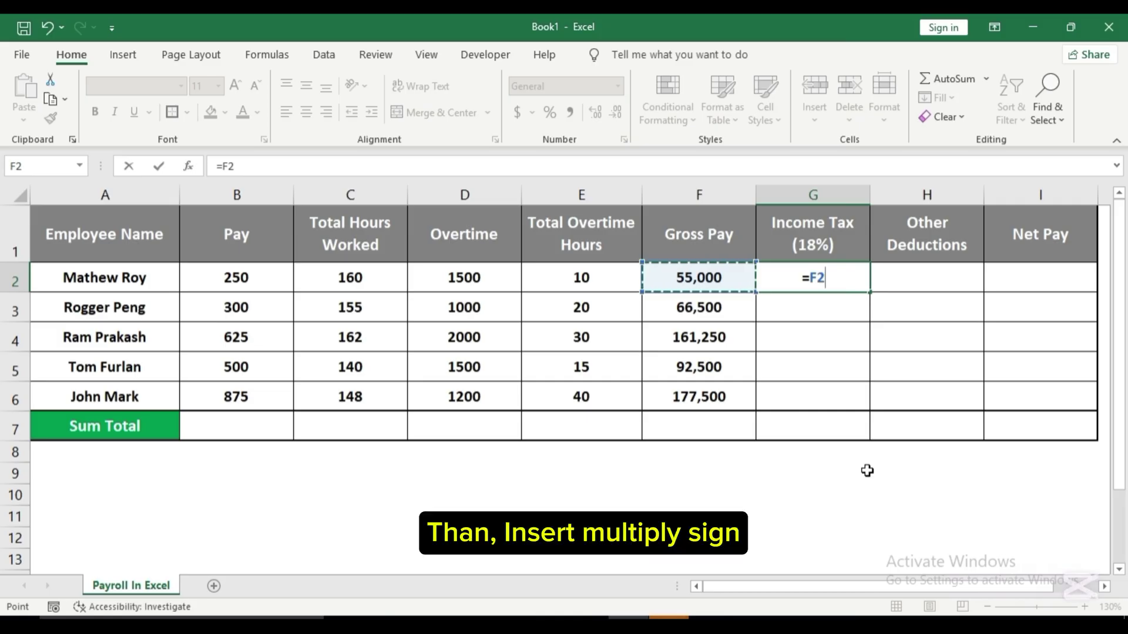
type("*")
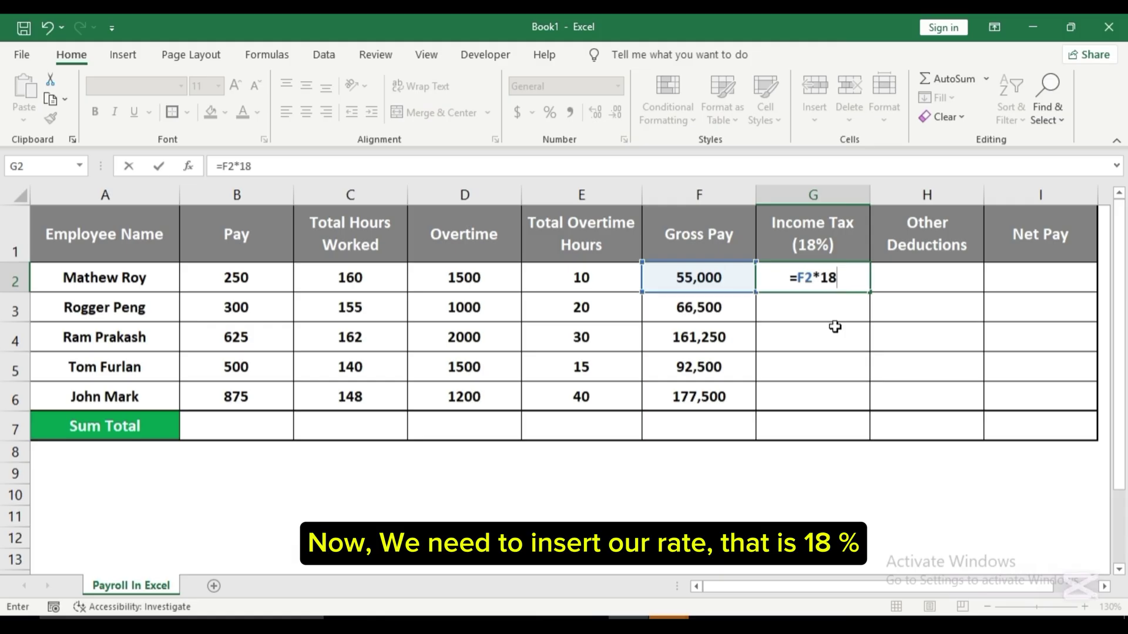
type("%")
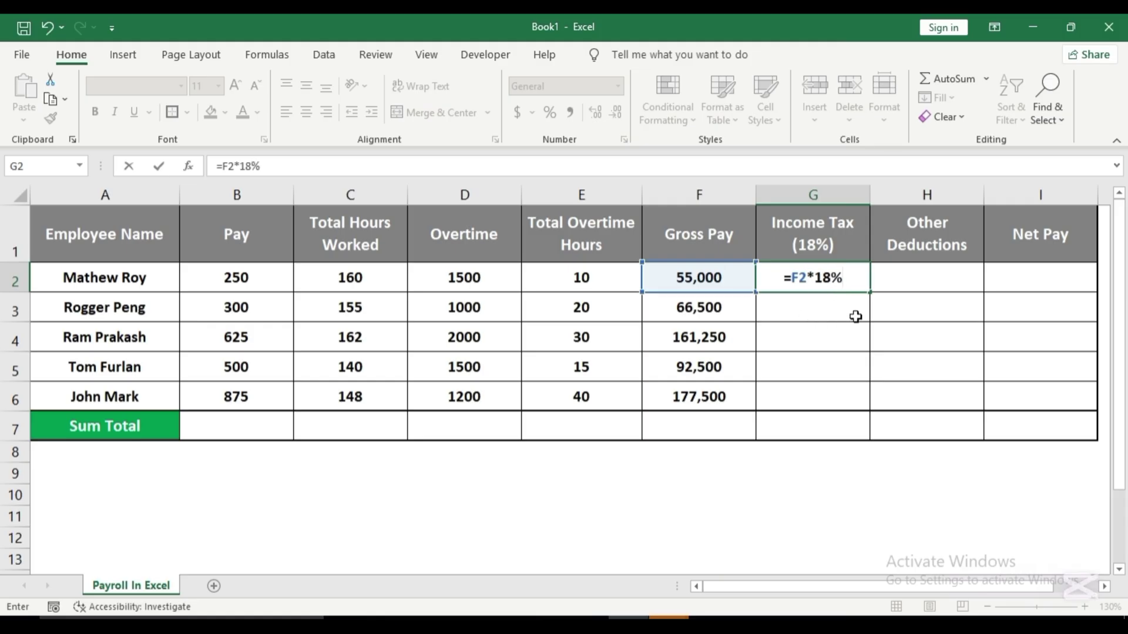
key("Return")
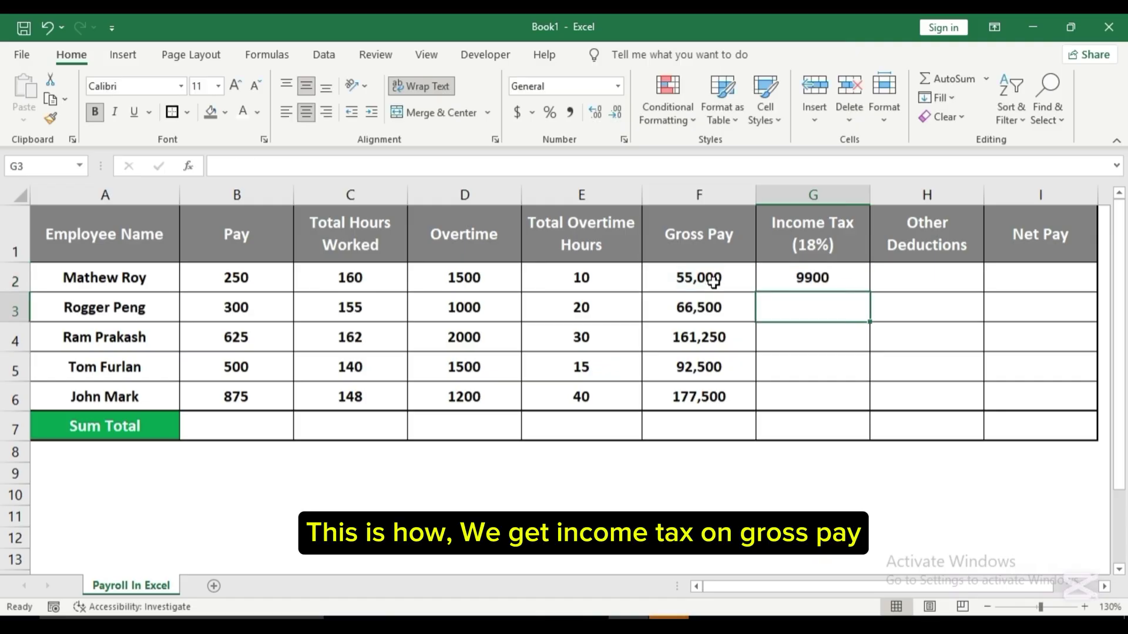
Fill the tax formula down to G6, giving 11970, 29025, 16650 and 31950
left_click(791, 278)
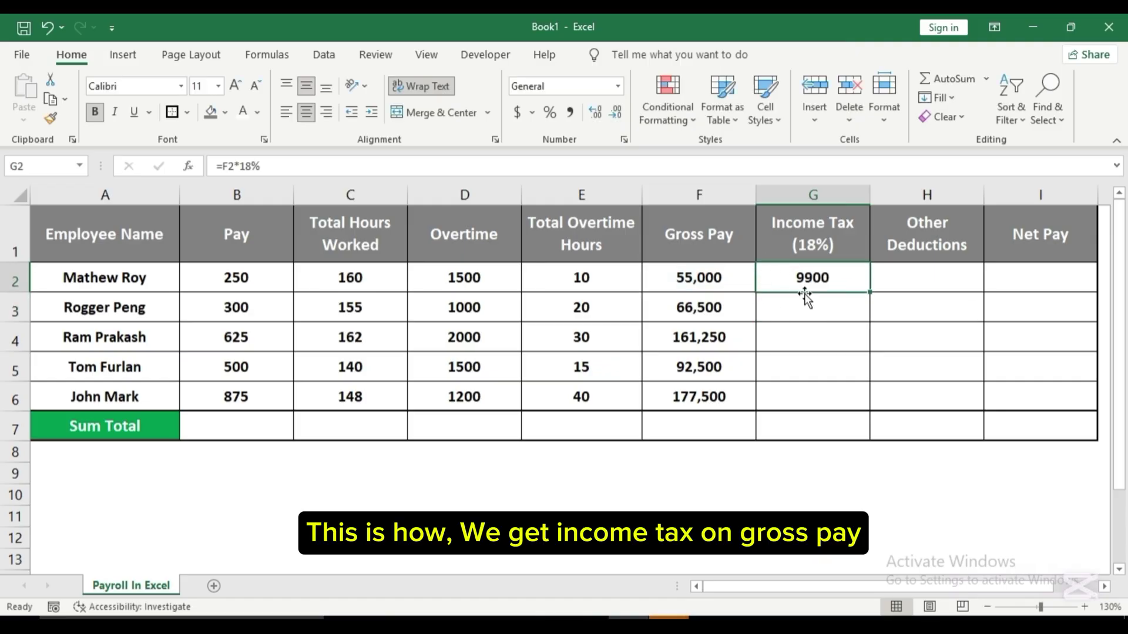
left_click_drag(872, 296, 876, 414)
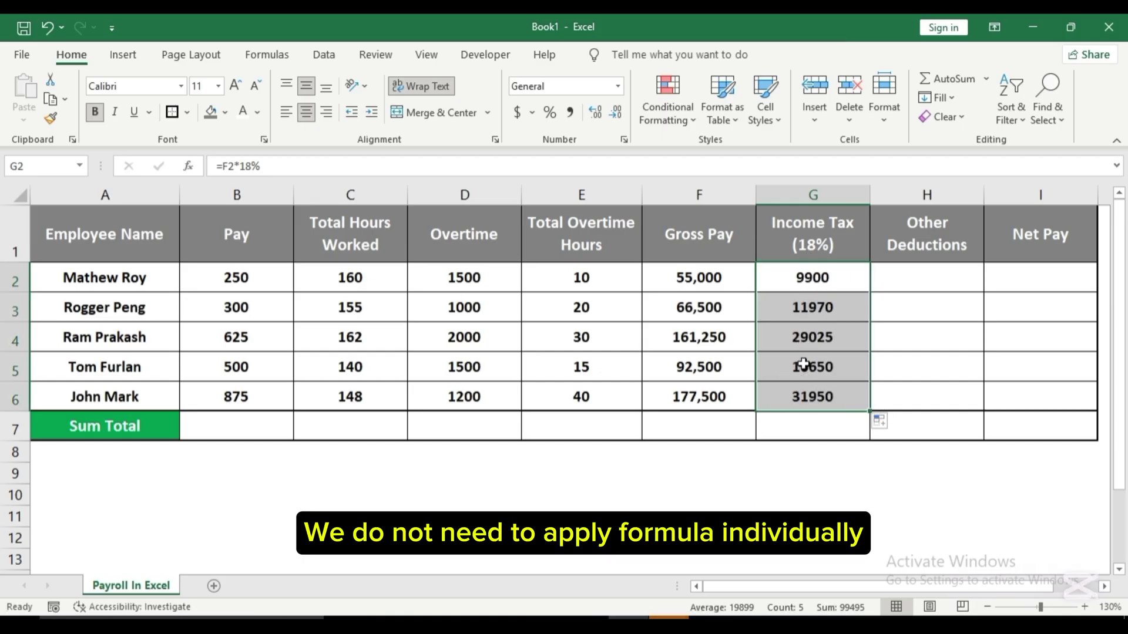
left_click(843, 454)
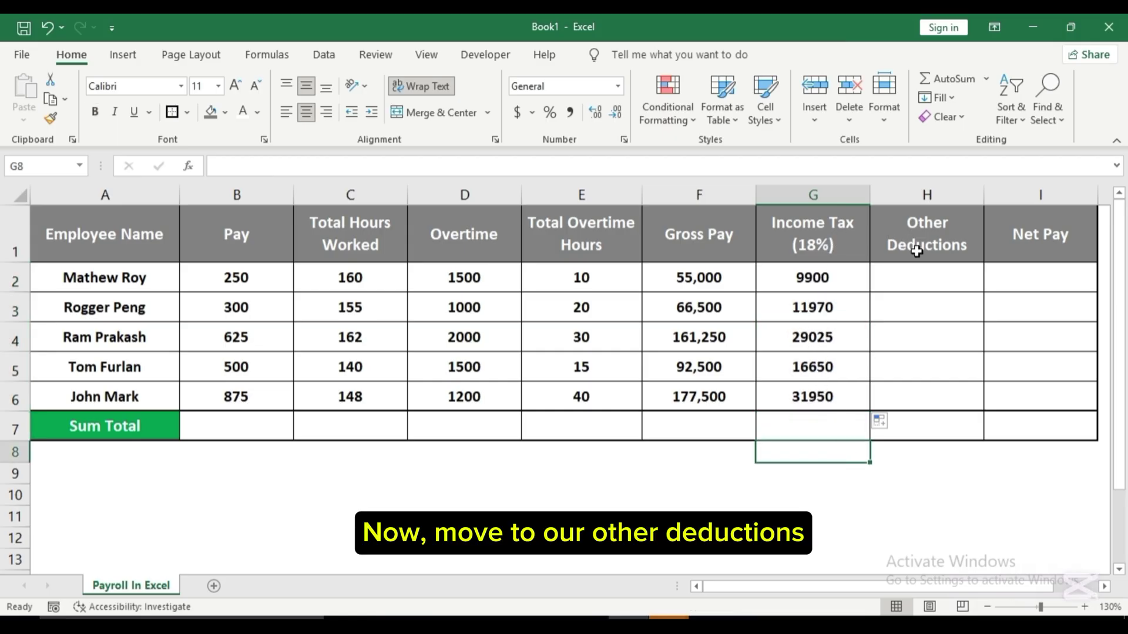
Enter 0, 2000, 1500, 3000 and 2800 in the Other Deductions cells H2:H6
left_click(925, 278)
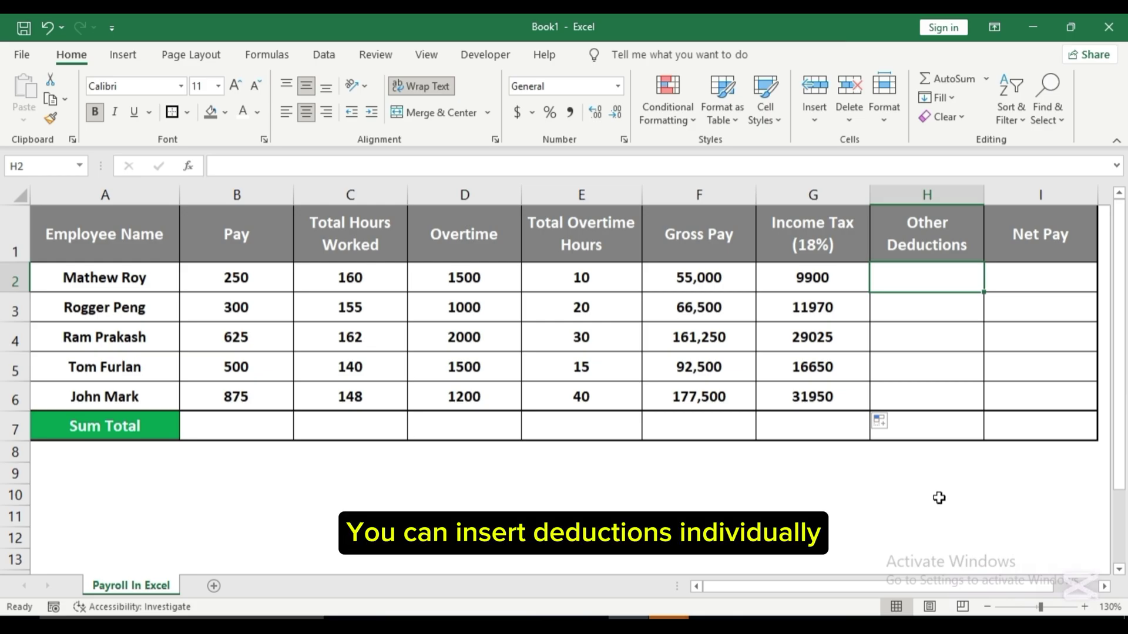
type("0")
key("Return")
type("2000")
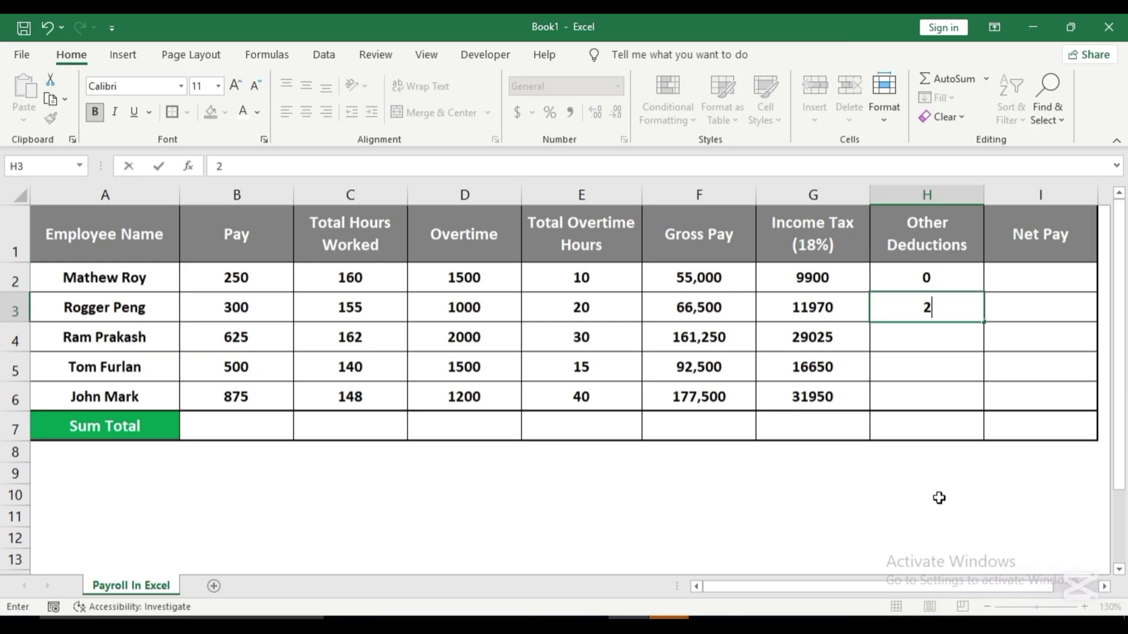
key("Return")
type("1500")
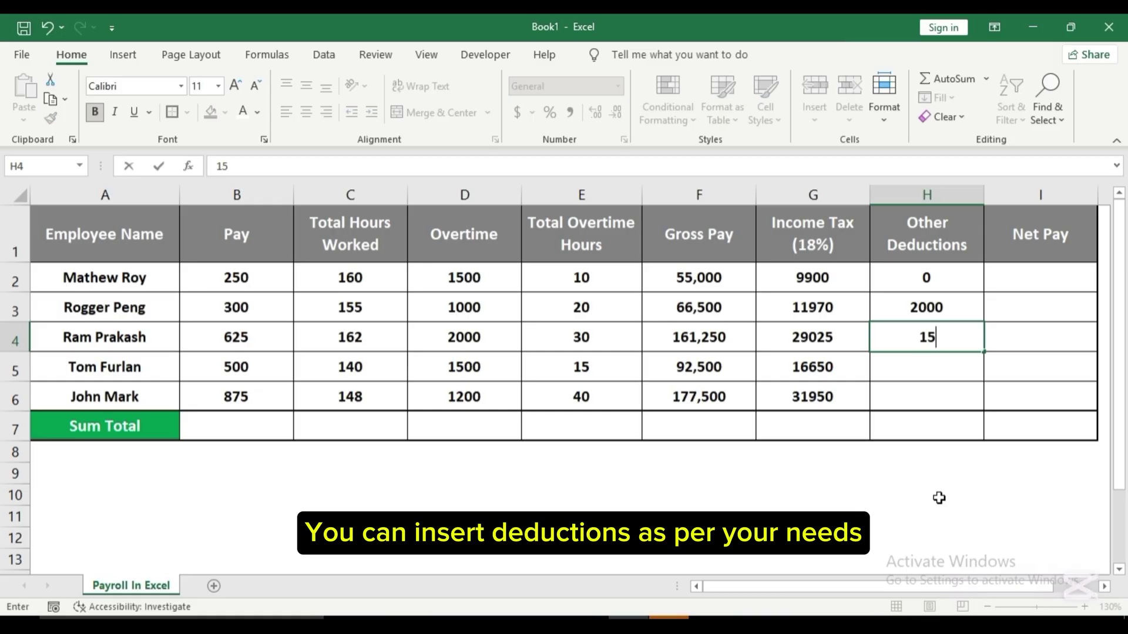
key("Return")
type("3000")
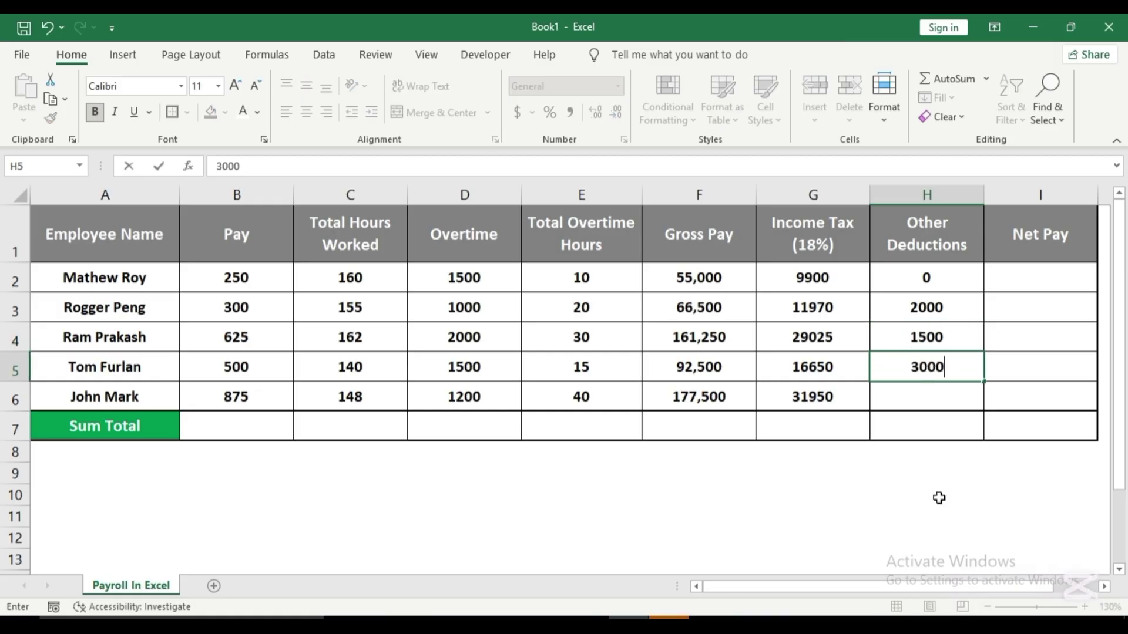
key("Return")
type("2800")
key("Return")
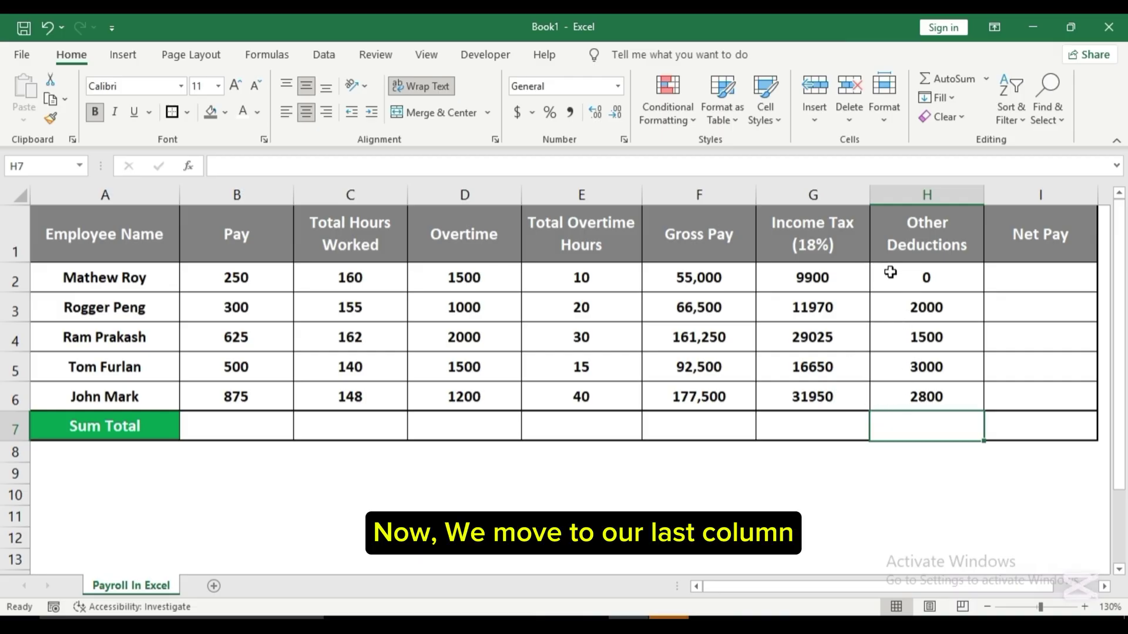
Enter =F2-G2-H2 in I2, giving a Net Pay of 45100
left_click(1019, 273)
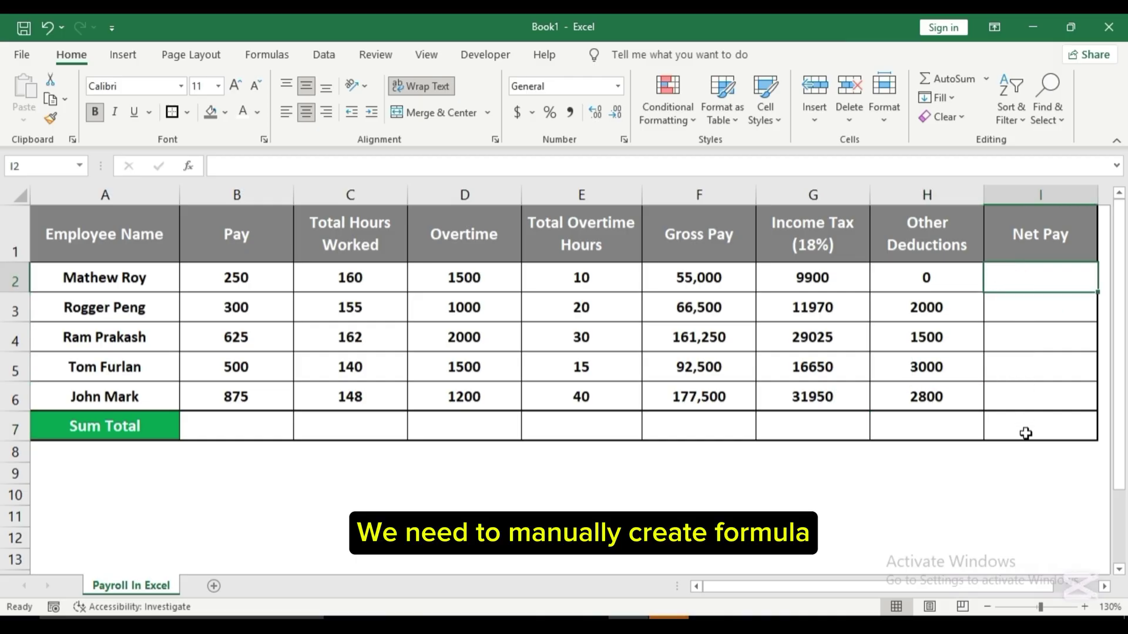
type("=")
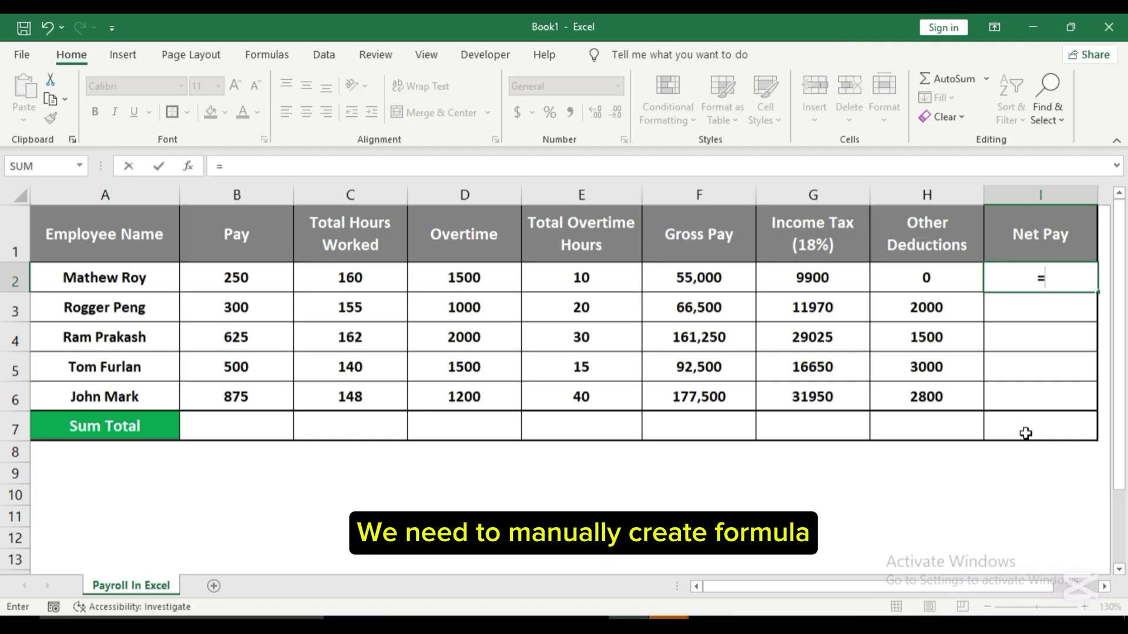
left_click(730, 267)
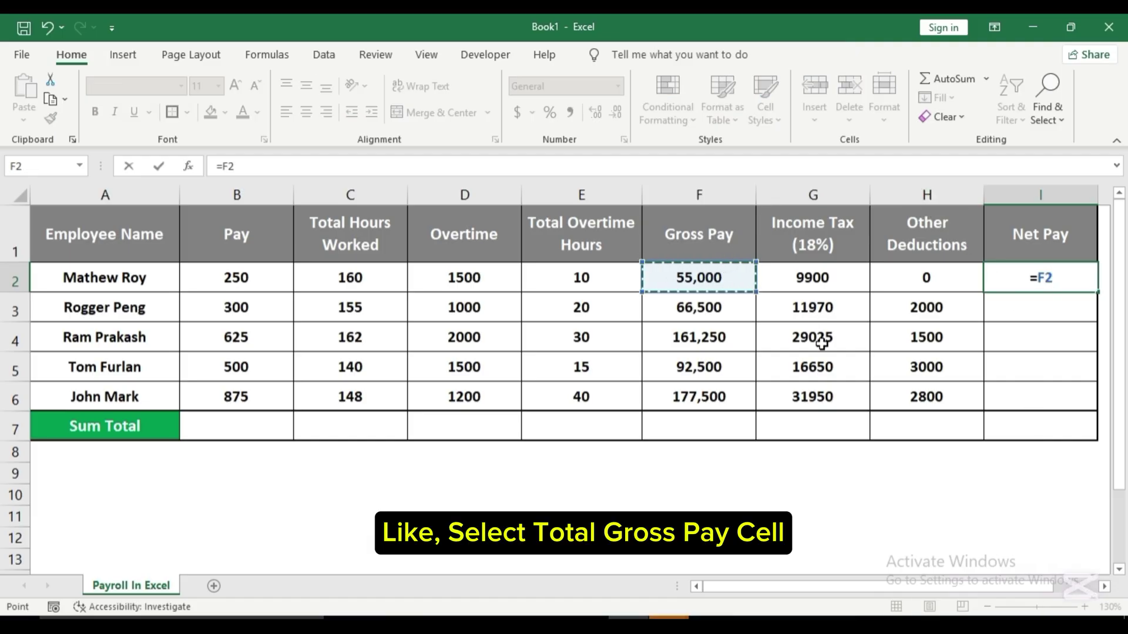
type("-")
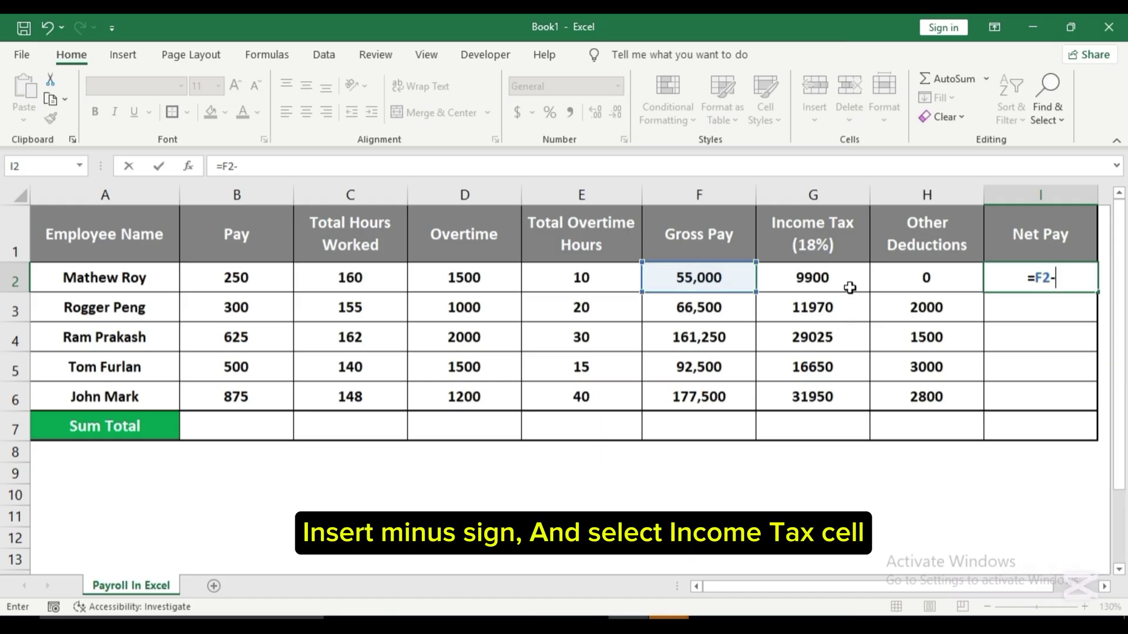
left_click(785, 277)
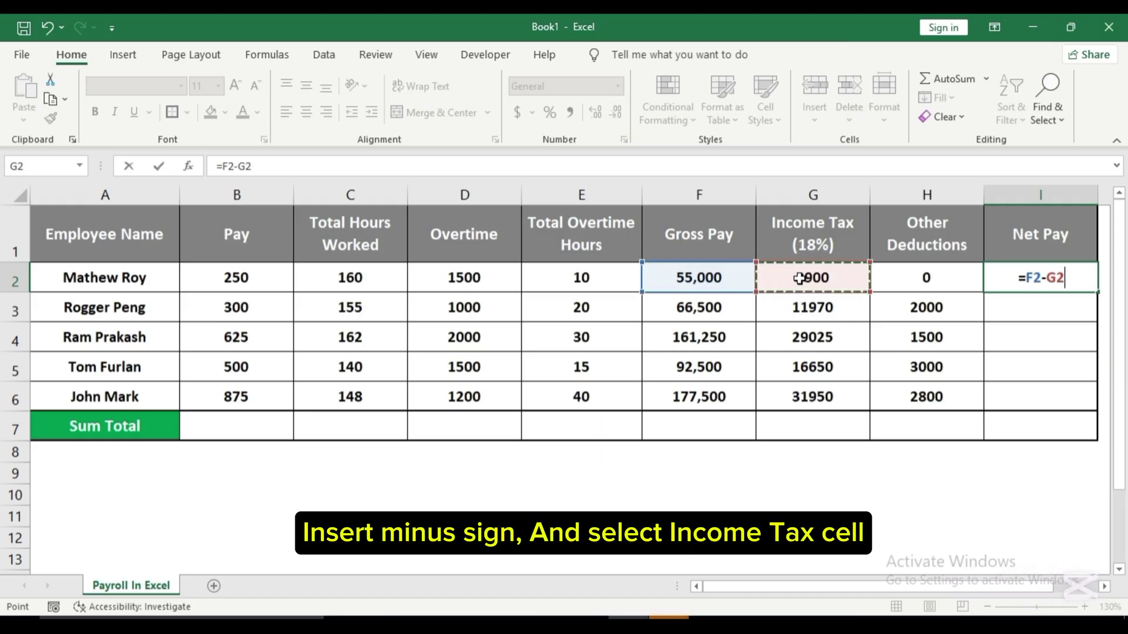
type("-")
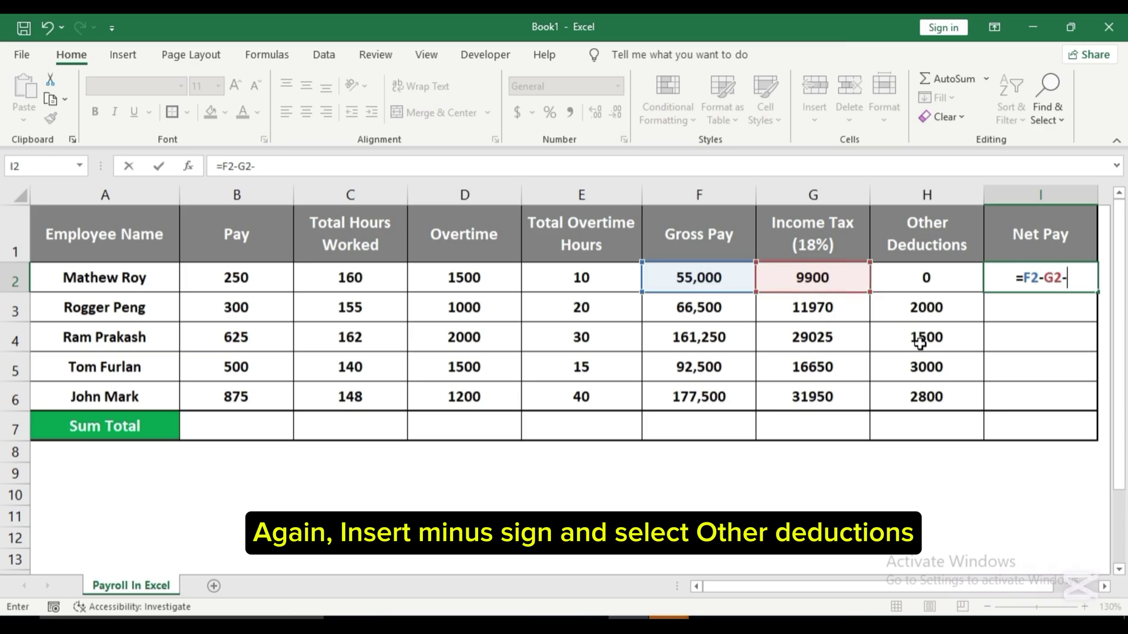
left_click(903, 271)
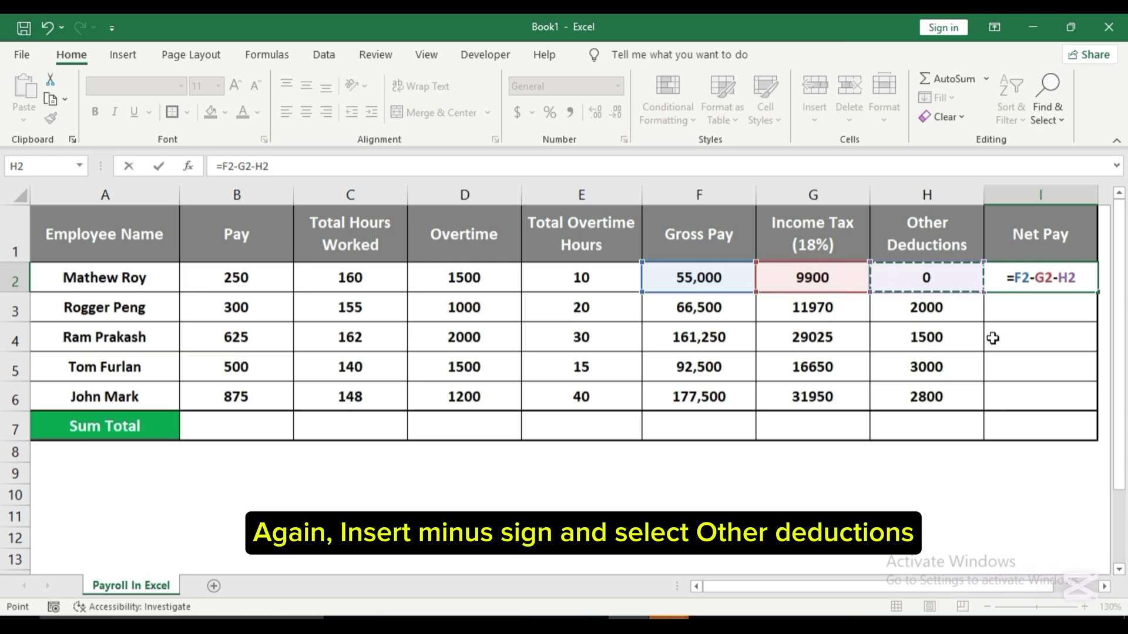
key("Return")
left_click(1029, 280)
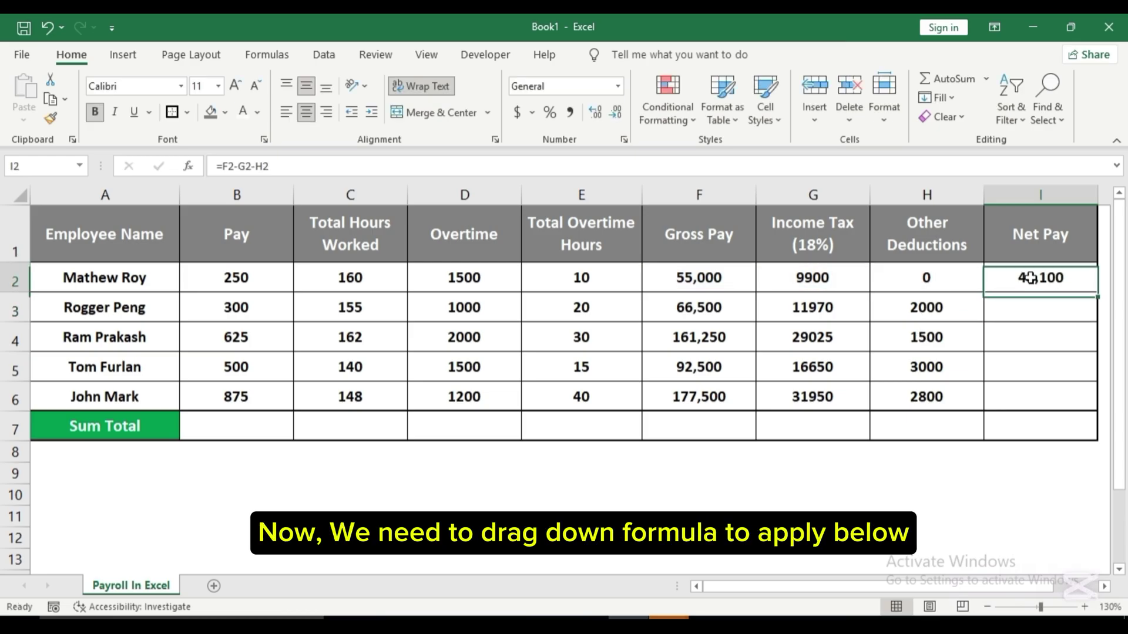